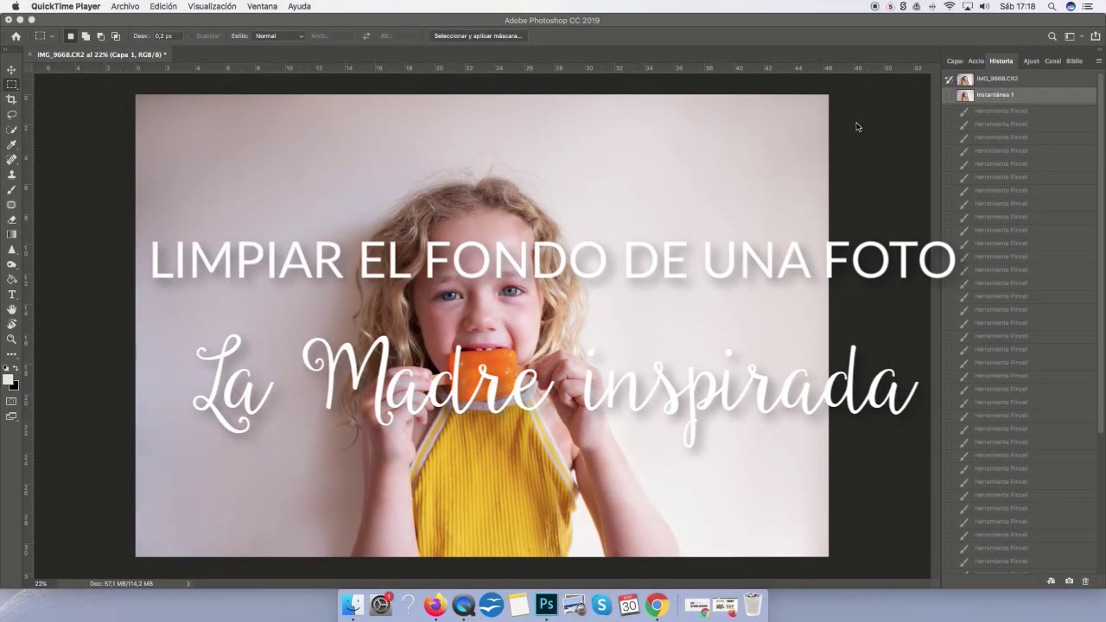
# Step: Flip between the IMG_9668.CR2 original and the Instantánea 1 retouch in History, finishing on the original
pyautogui.click(1020, 82)
pyautogui.click(1020, 82)
pyautogui.click(1021, 96)
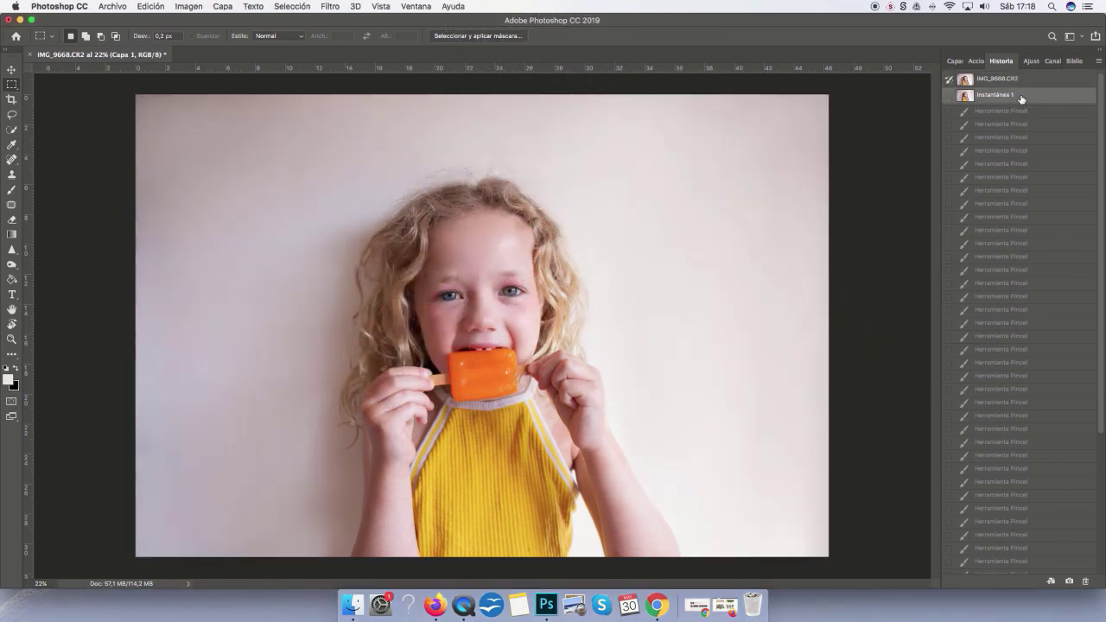
pyautogui.click(1015, 81)
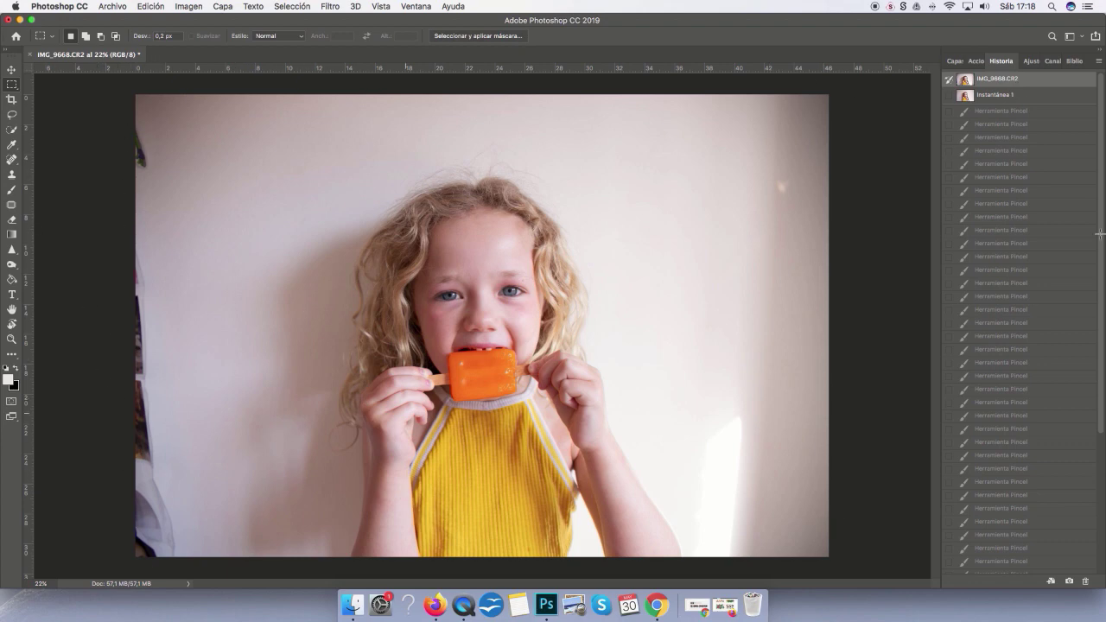
pyautogui.click(1015, 99)
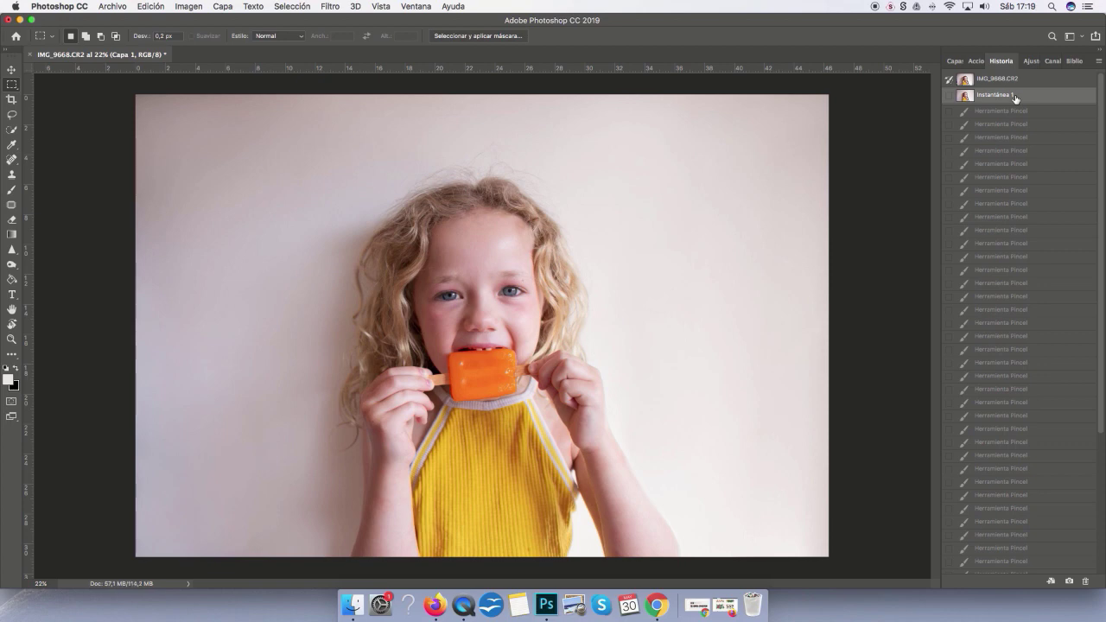
pyautogui.click(1013, 80)
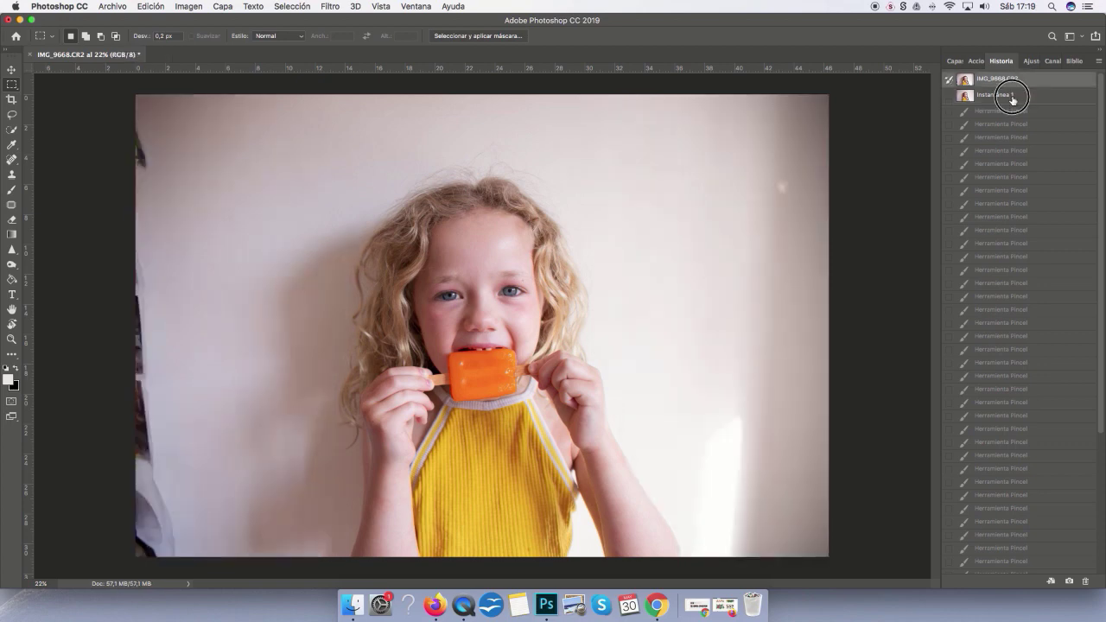
pyautogui.click(1011, 97)
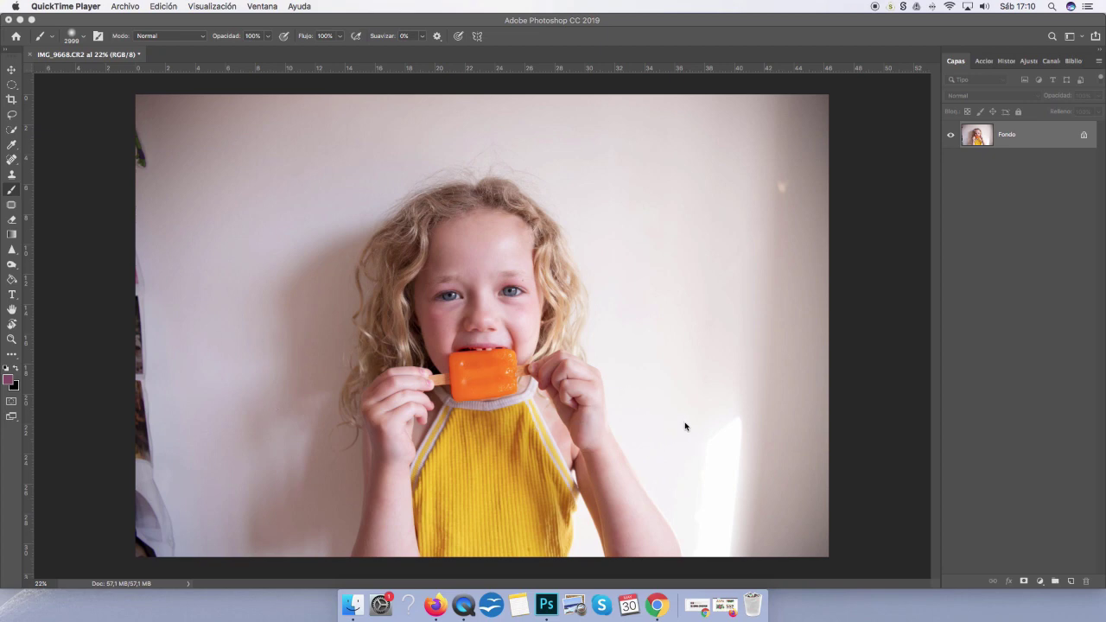
# Step: Duplicate Fondo as Capa 1 and marquee-select a tall wall strip right of the girl
pyautogui.click(1022, 137)
pyautogui.press('super+j')
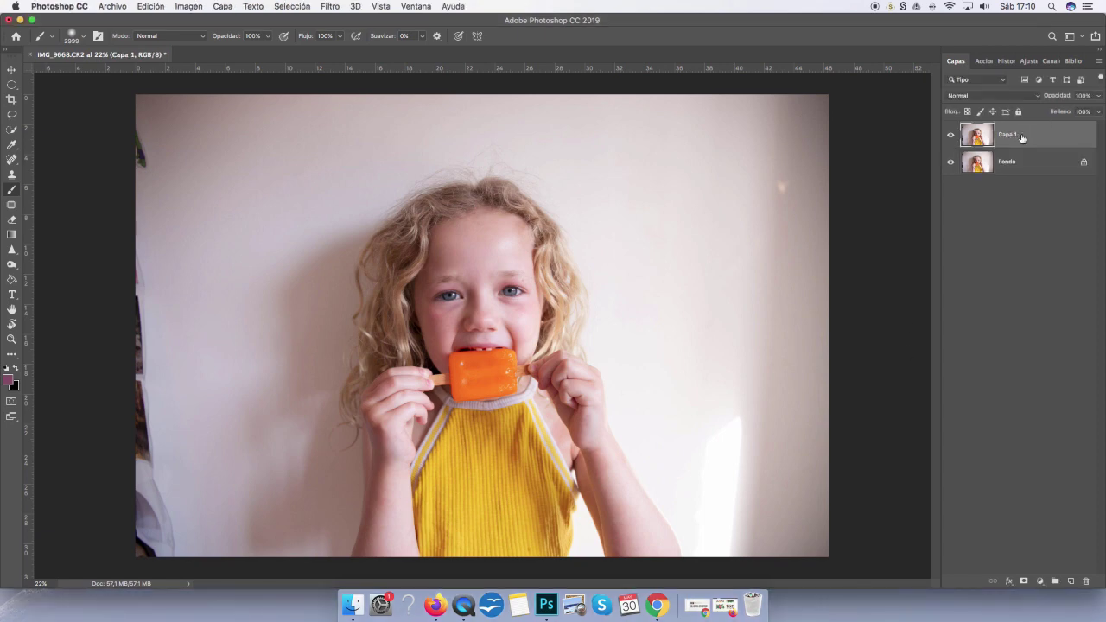
pyautogui.click(13, 87)
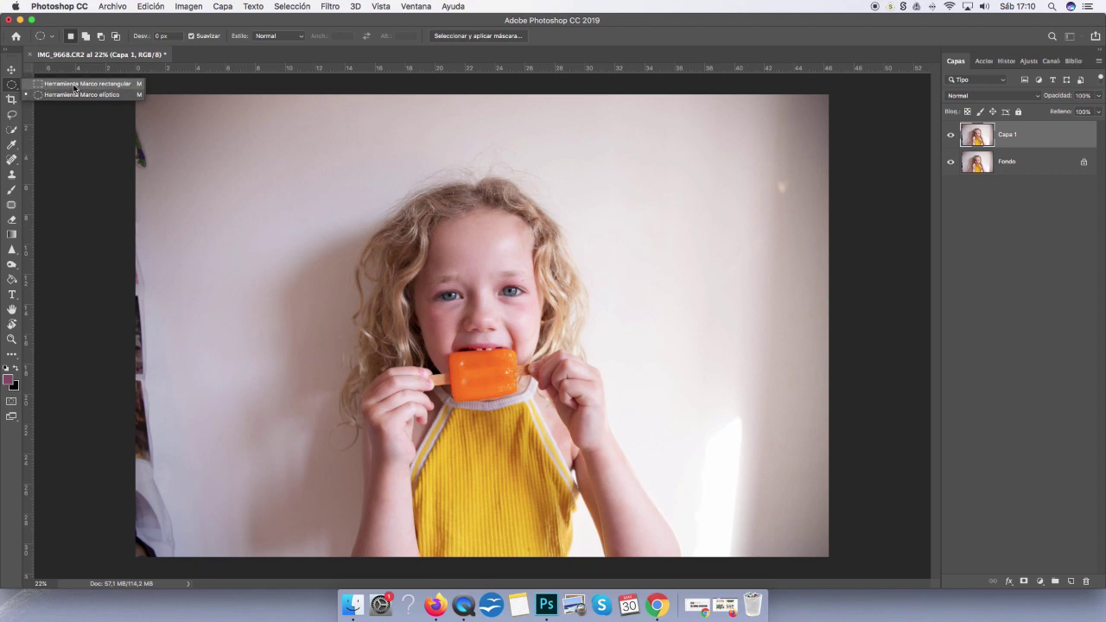
pyautogui.click(75, 85)
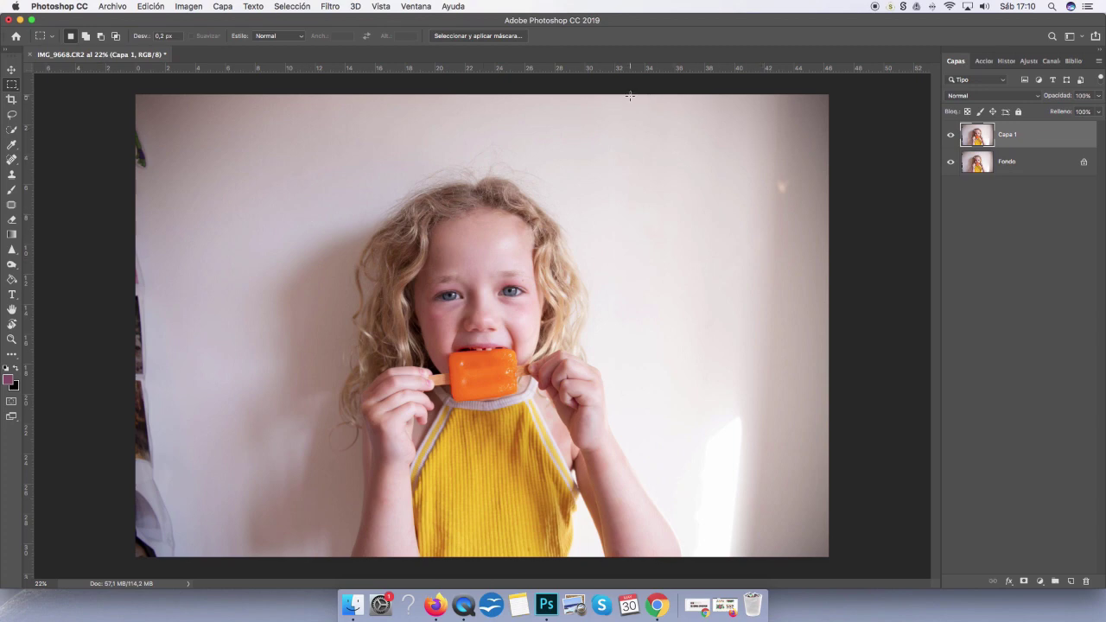
pyautogui.moveTo(621, 94); pyautogui.dragTo(753, 410)
# Step: Free-transform the wall strip down to the photo's bottom and out to its right edge, then commit
pyautogui.click(152, 7)
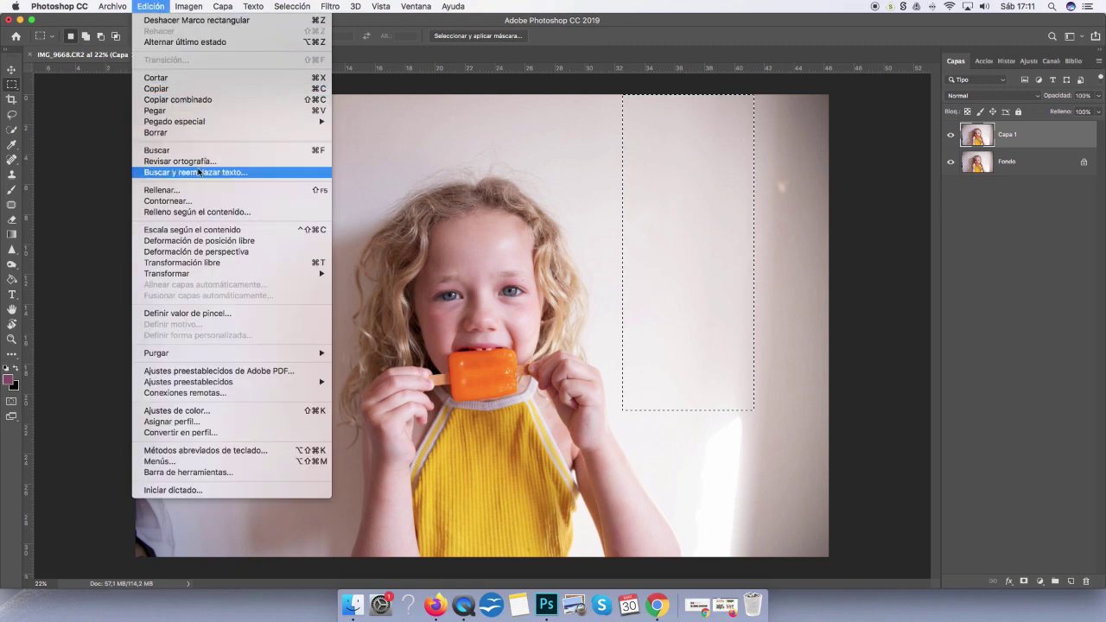
pyautogui.moveTo(166, 273)
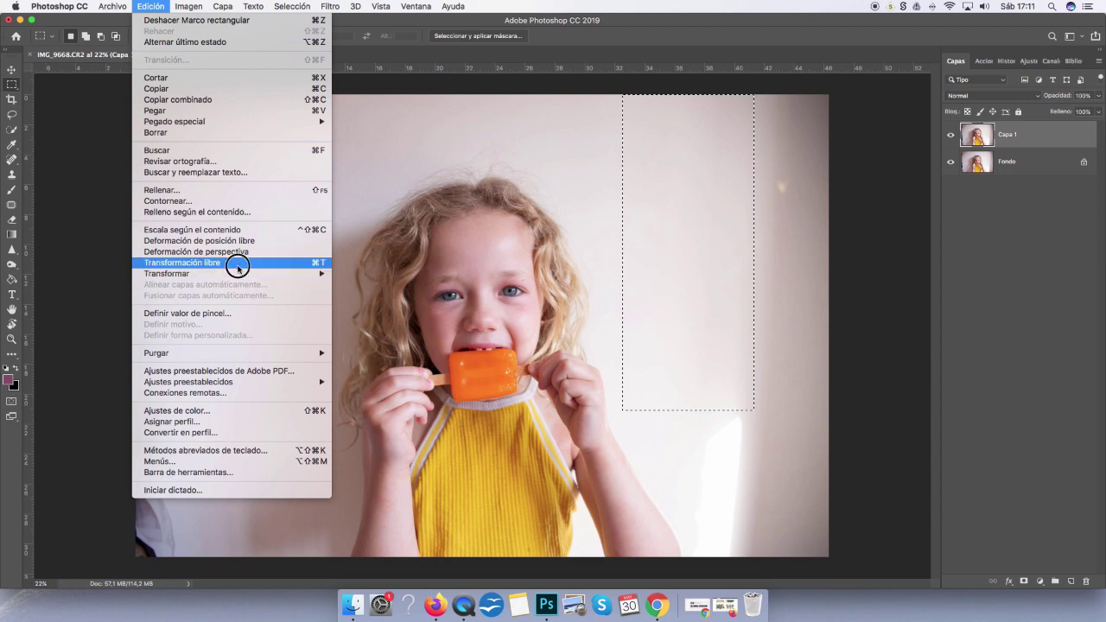
pyautogui.click(239, 267)
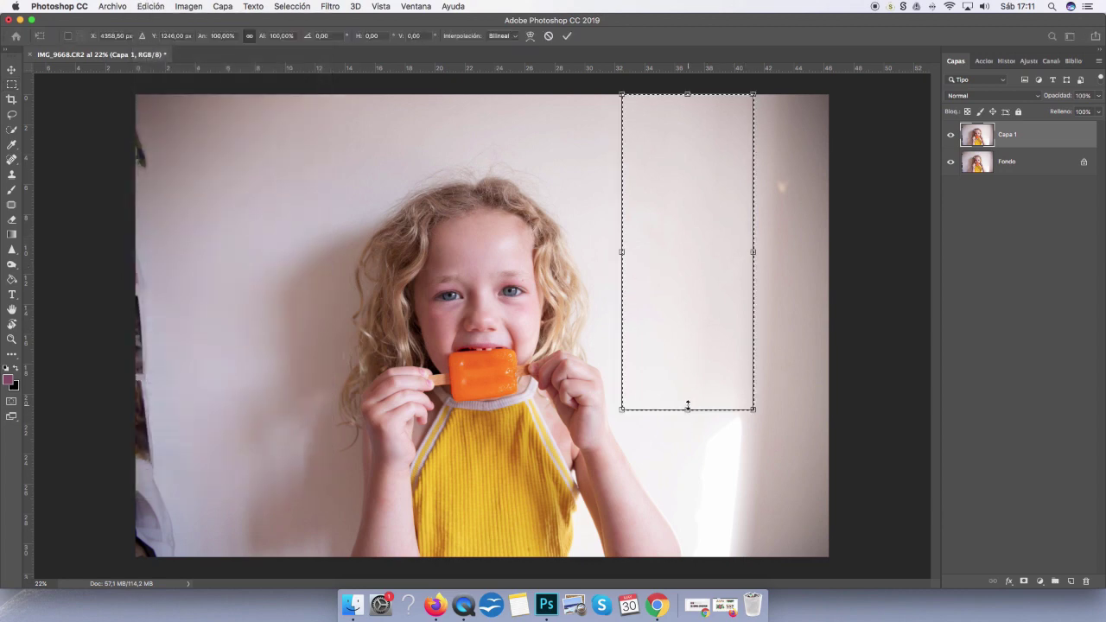
pyautogui.moveTo(686, 409)
pyautogui.mouseDown()
pyautogui.moveTo(714, 467)
pyautogui.moveTo(739, 474)
pyautogui.moveTo(750, 432)
pyautogui.moveTo(767, 521)
pyautogui.moveTo(780, 533)
pyautogui.moveTo(754, 412)
pyautogui.mouseUp()
pyautogui.moveTo(694, 351); pyautogui.dragTo(709, 380)
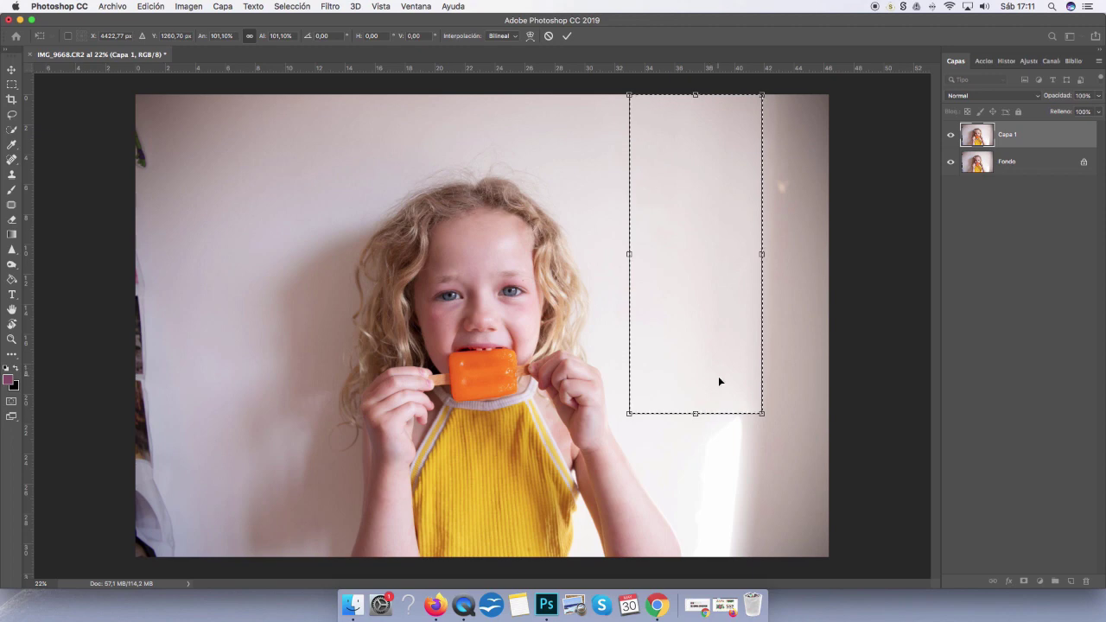
pyautogui.moveTo(695, 413); pyautogui.dragTo(725, 577)
pyautogui.moveTo(761, 325); pyautogui.dragTo(827, 324)
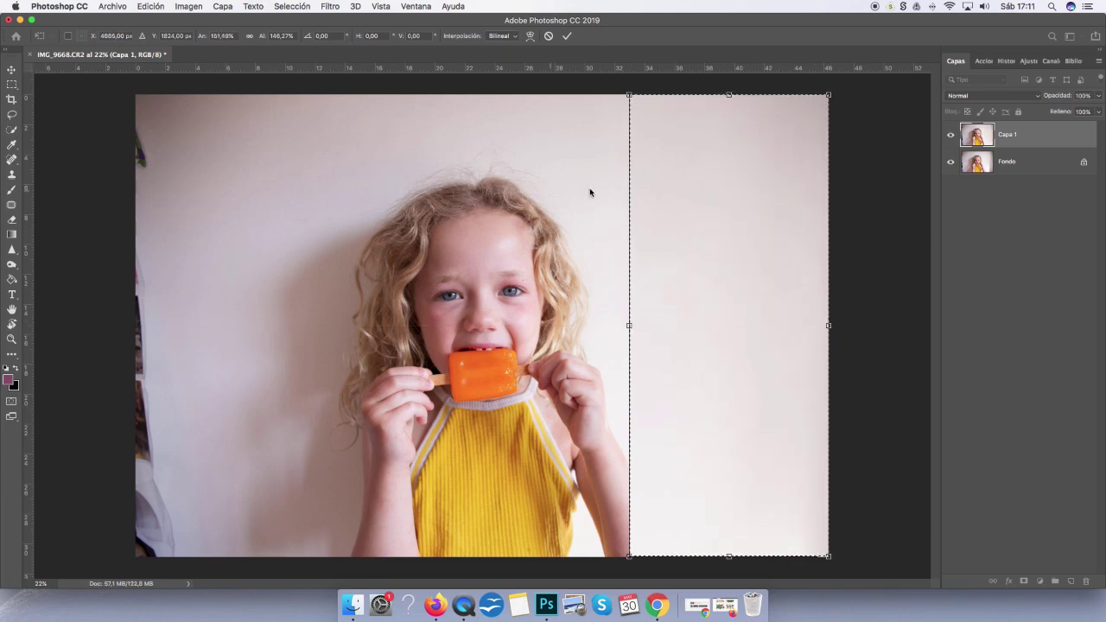
pyautogui.click(1039, 247)
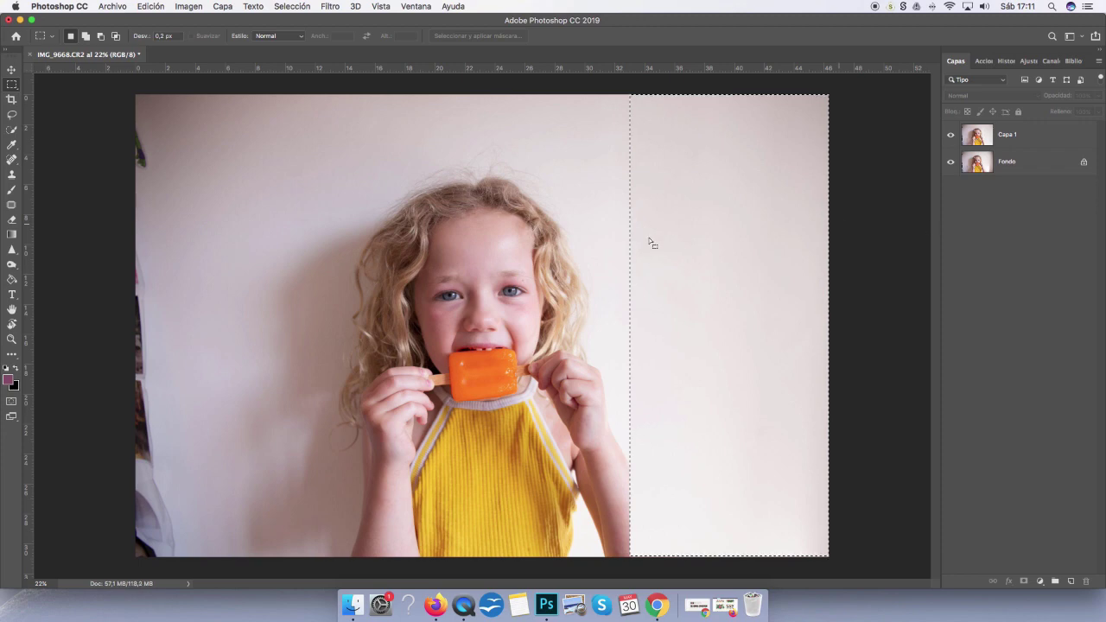
# Step: Deselect and add a layer mask to Capa 1
pyautogui.click(577, 180)
pyautogui.click(1025, 134)
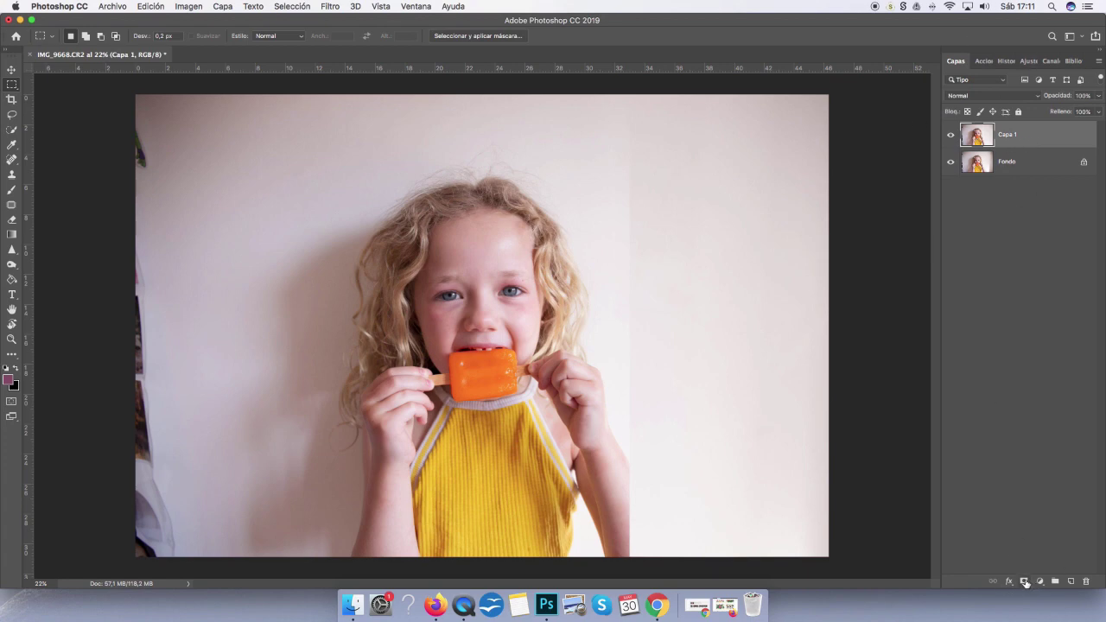
pyautogui.click(1024, 581)
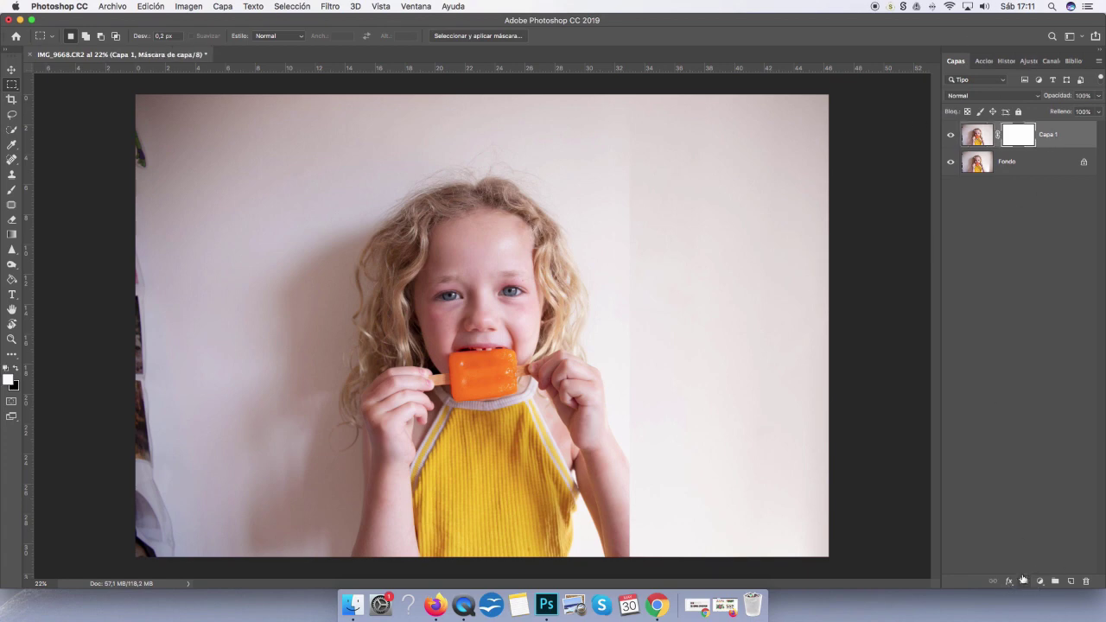
# Step: Paint the mask in black with a smaller brush to reveal the girl's arm
pyautogui.click(11, 190)
pyautogui.click(15, 368)
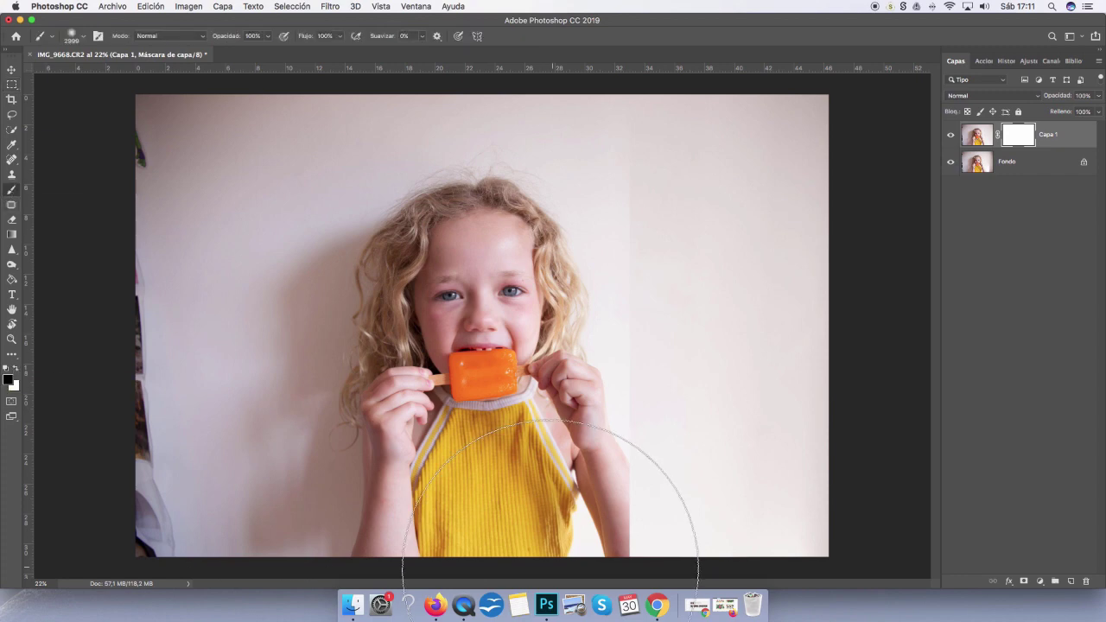
pyautogui.moveTo(577, 511); pyautogui.dragTo(425, 497)
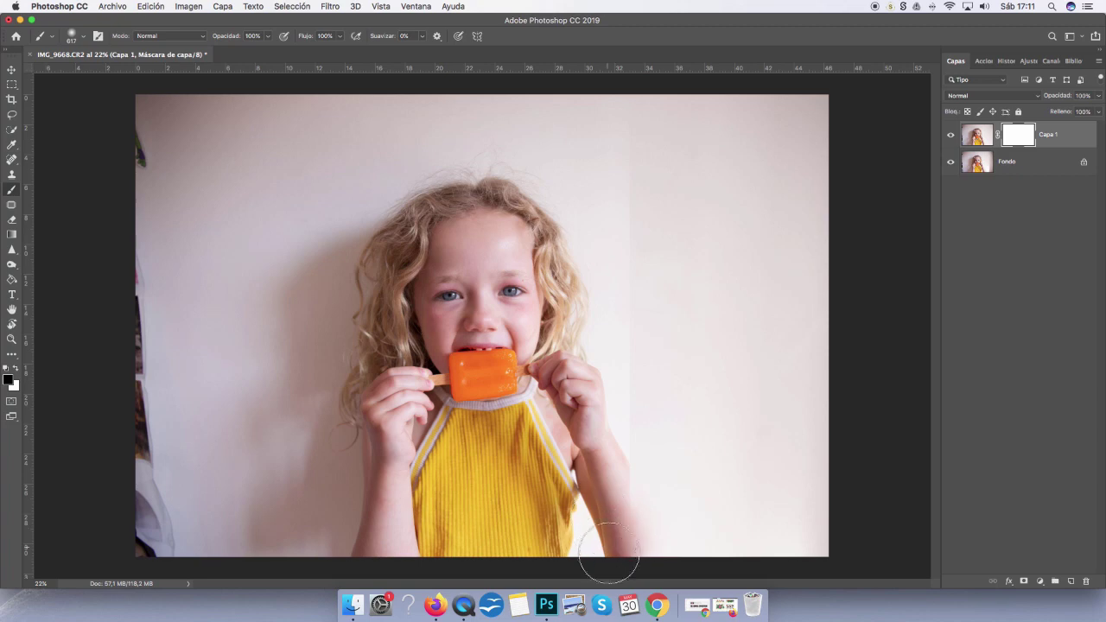
pyautogui.moveTo(609, 561); pyautogui.dragTo(617, 493)
# Step: Lower Capa 1 opacity to 63% and shrink the brush to 345 px
pyautogui.click(1093, 97)
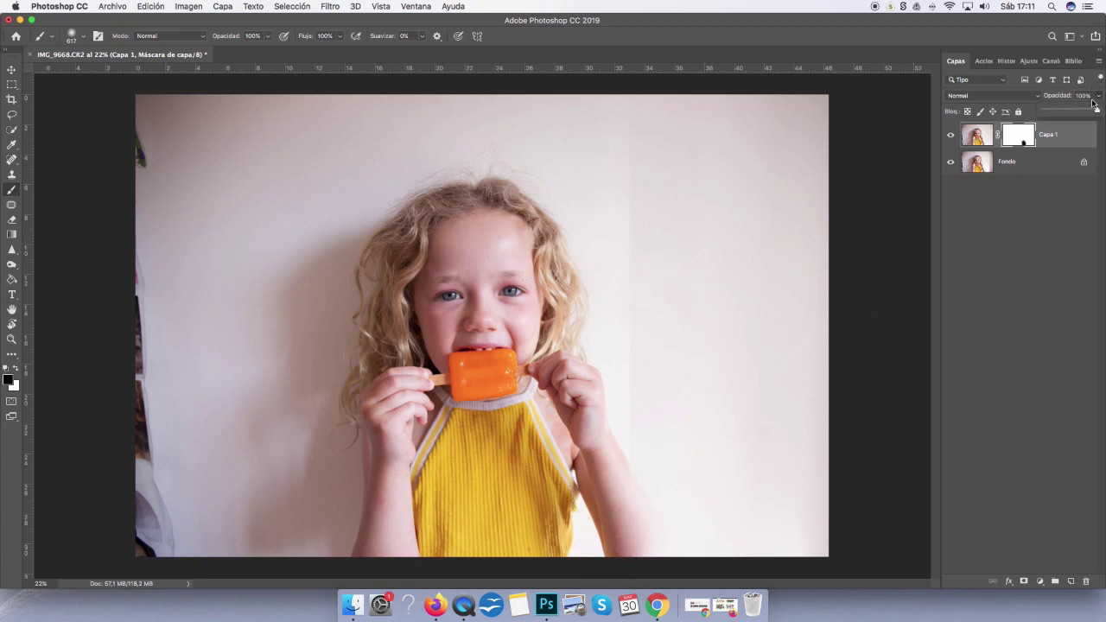
pyautogui.moveTo(1092, 101); pyautogui.dragTo(1077, 109)
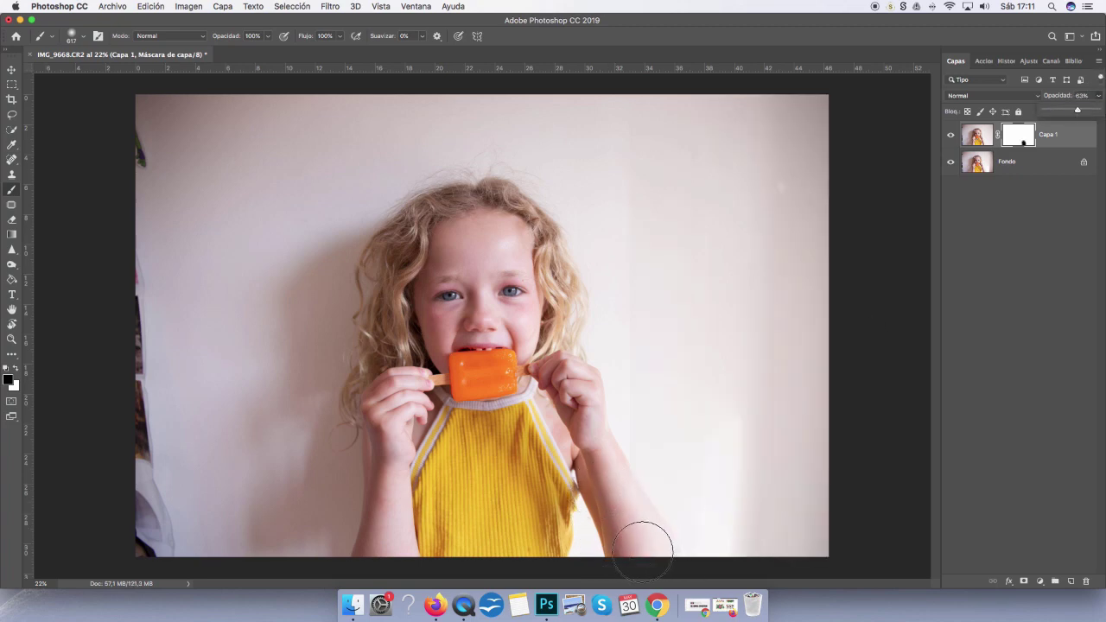
pyautogui.moveTo(643, 551)
pyautogui.mouseDown()
pyautogui.moveTo(656, 551)
pyautogui.moveTo(621, 488)
pyautogui.moveTo(631, 540)
pyautogui.mouseUp()
# Step: Raise Capa 1 opacity back to 100%
pyautogui.click(1098, 97)
pyautogui.moveTo(1083, 110); pyautogui.dragTo(1098, 110)
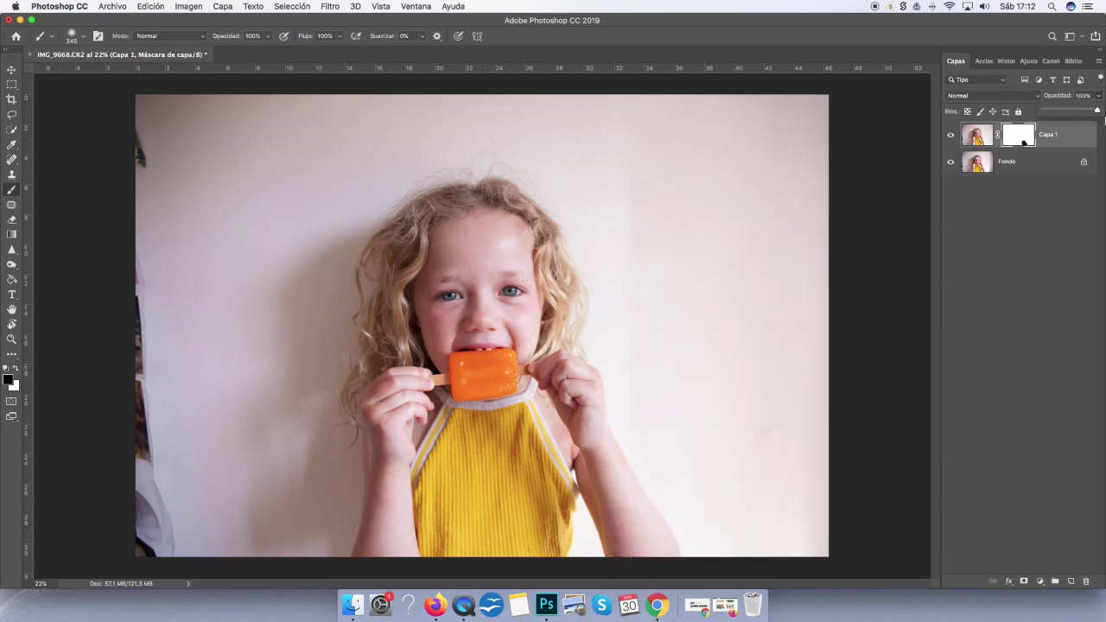
pyautogui.click(644, 523)
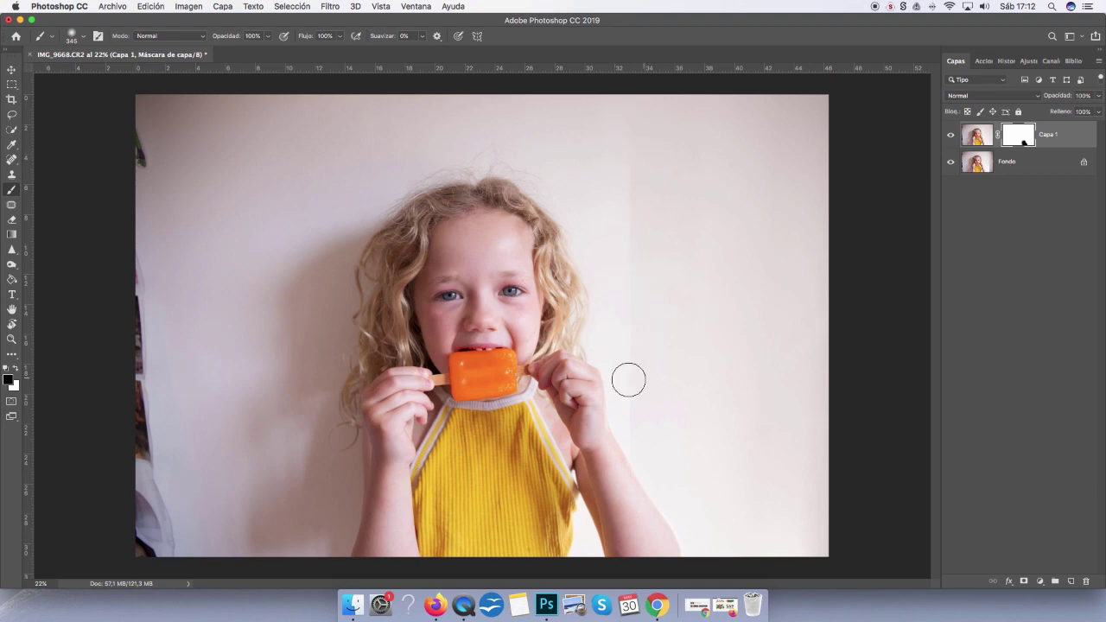
# Step: Set brush flow to 13% and softly mask along the girl's forearm
pyautogui.click(341, 38)
pyautogui.moveTo(337, 54); pyautogui.dragTo(289, 54)
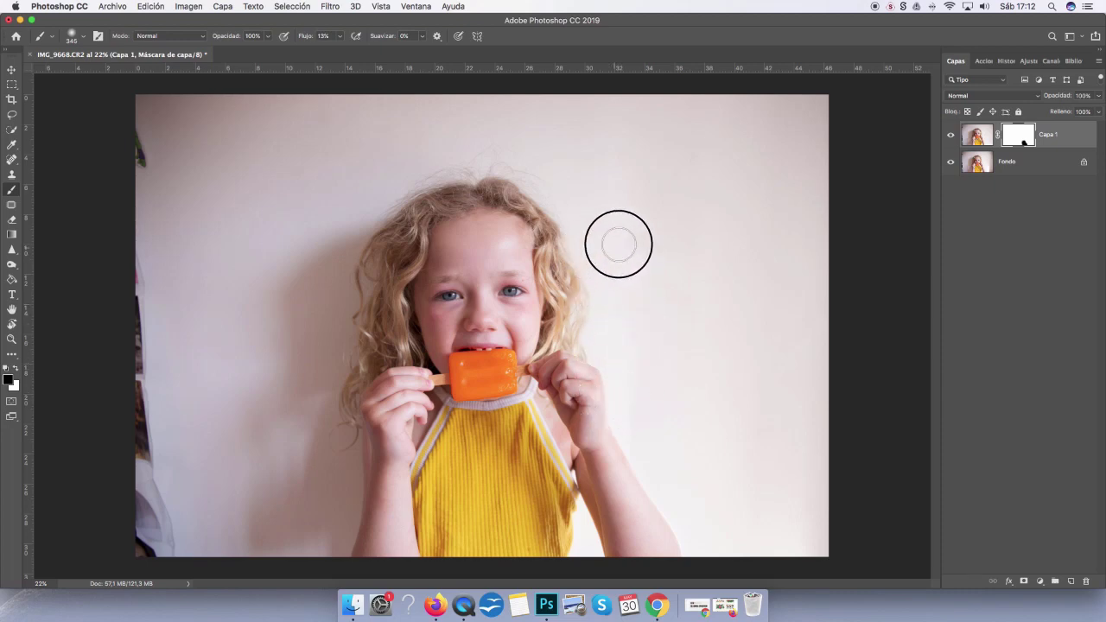
pyautogui.moveTo(619, 244)
pyautogui.mouseDown()
pyautogui.moveTo(620, 446)
pyautogui.moveTo(624, 380)
pyautogui.mouseUp()
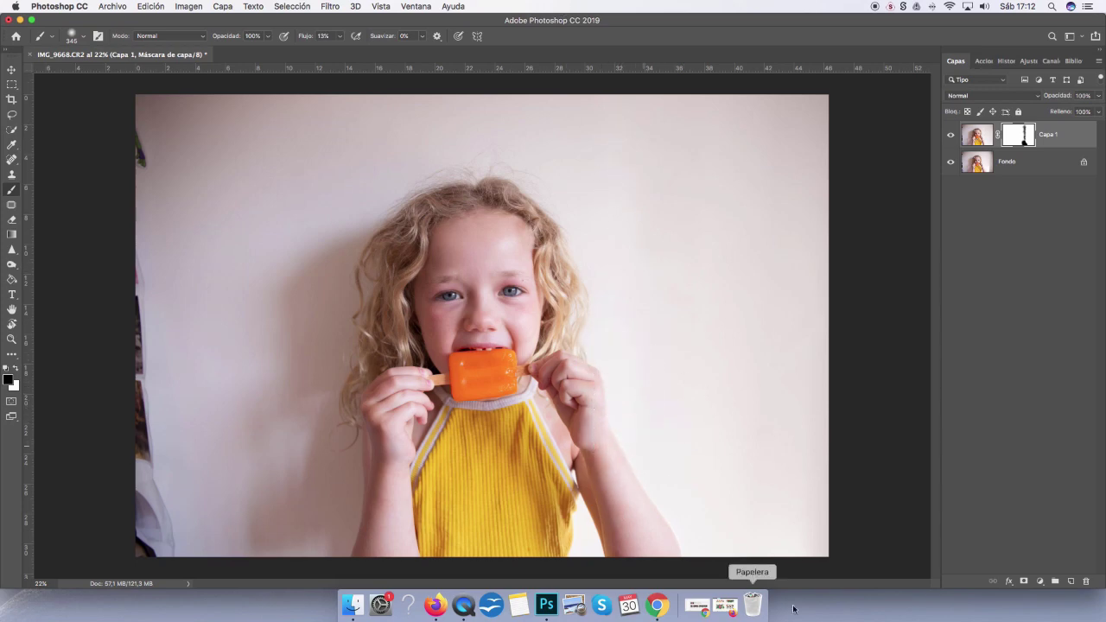
# Step: Toggle Capa 1's visibility to compare, then duplicate it as Capa 1 copia
pyautogui.click(950, 135)
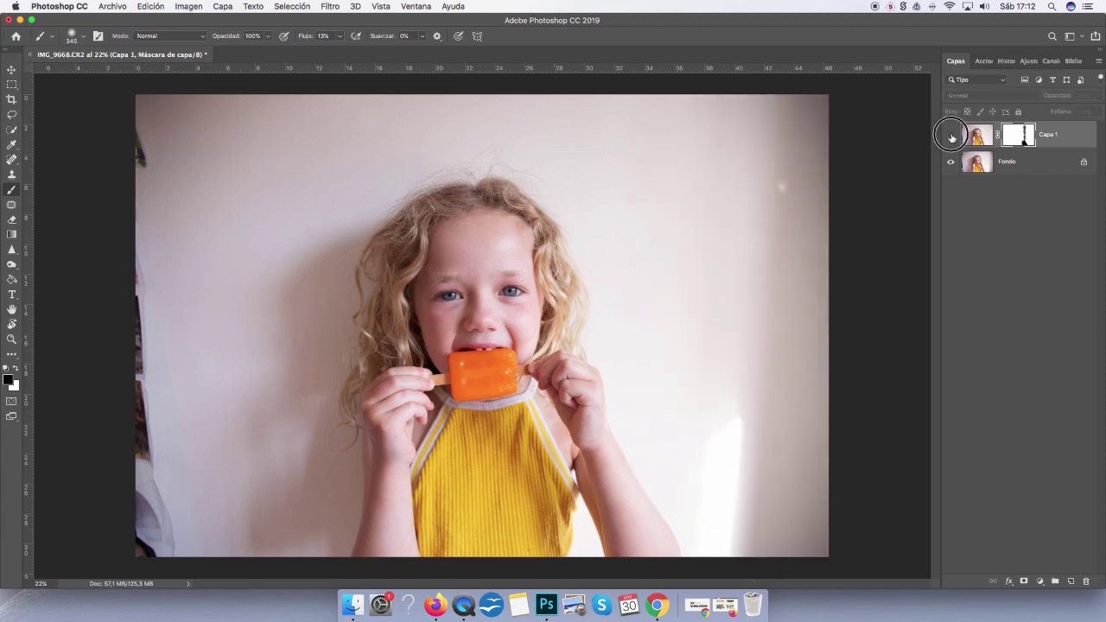
pyautogui.click(950, 134)
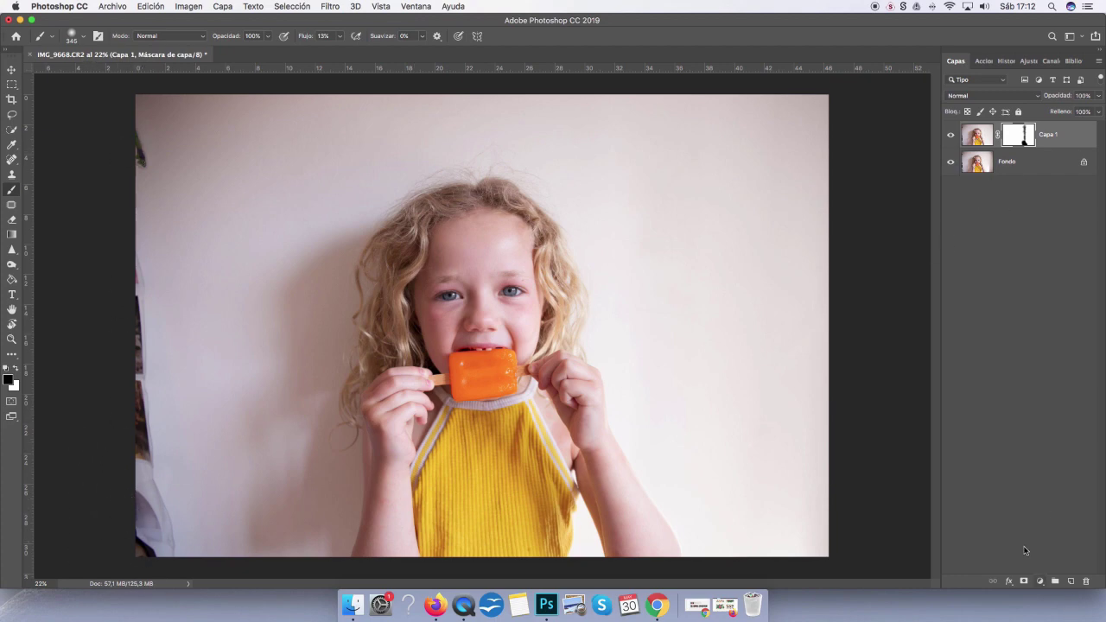
pyautogui.press('super+j')
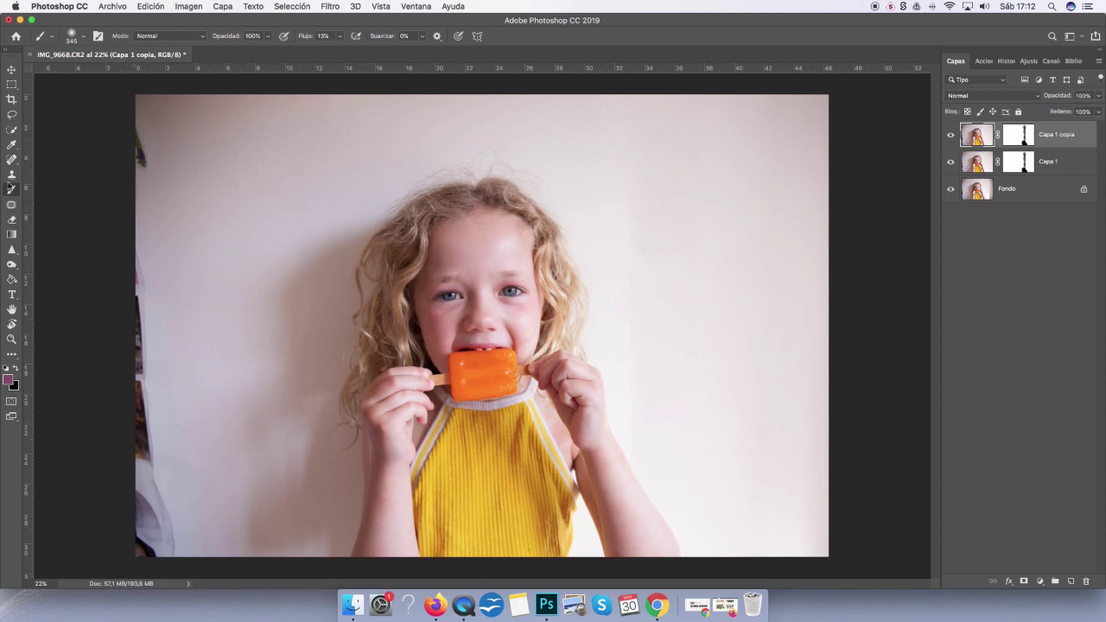
# Step: Set the Clone Stamp to 300 px and 11% flow and clone clean wall over the upper left edge
pyautogui.click(11, 173)
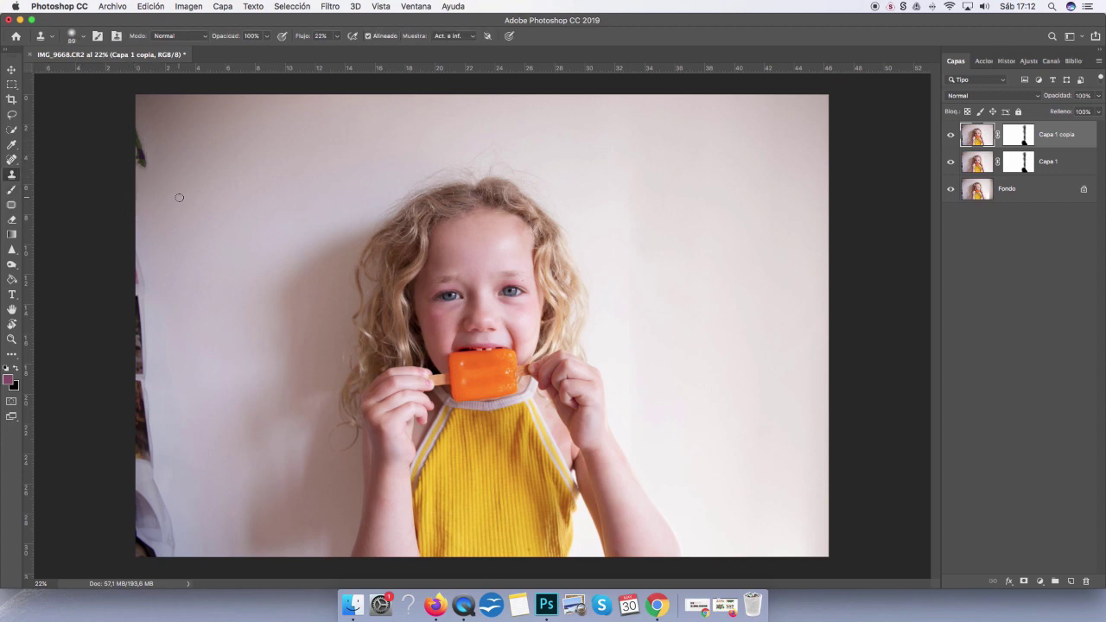
pyautogui.moveTo(178, 197); pyautogui.dragTo(224, 197)
pyautogui.keyDown('alt'); pyautogui.click(166, 139); pyautogui.keyUp('alt')
pyautogui.moveTo(142, 159); pyautogui.dragTo(150, 161)
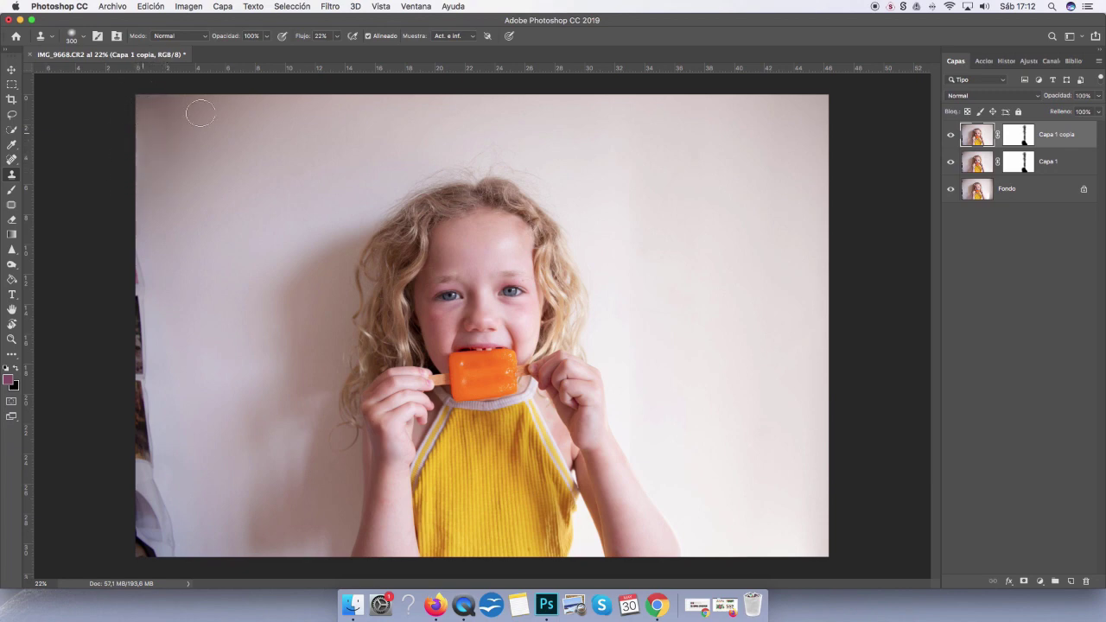
pyautogui.click(336, 35)
pyautogui.moveTo(337, 49); pyautogui.dragTo(331, 49)
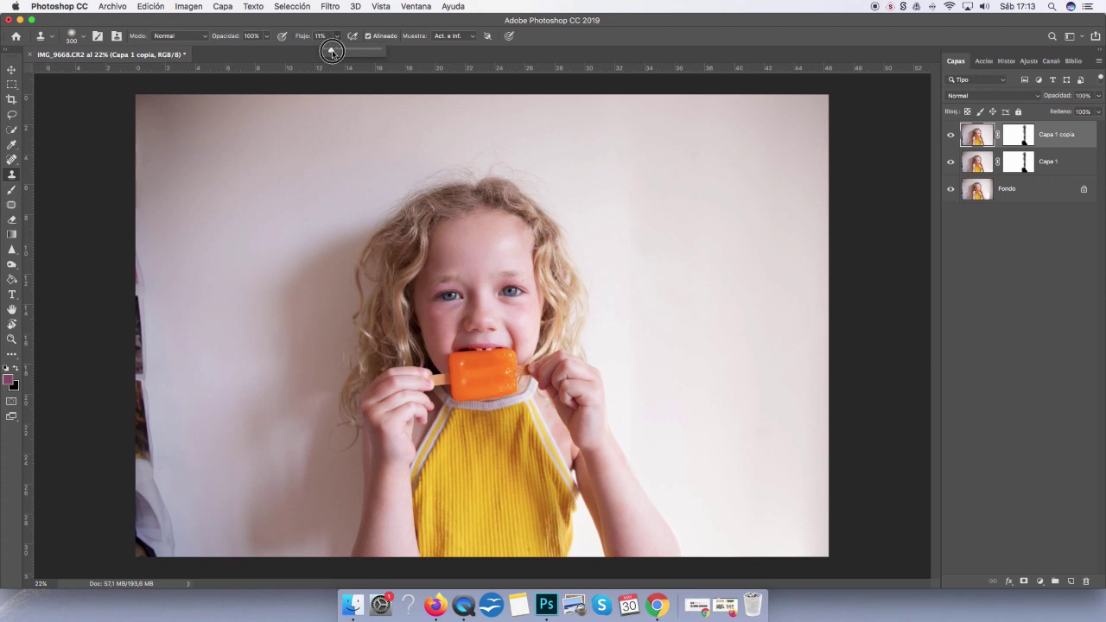
pyautogui.keyDown('alt'); pyautogui.click(150, 221); pyautogui.keyUp('alt')
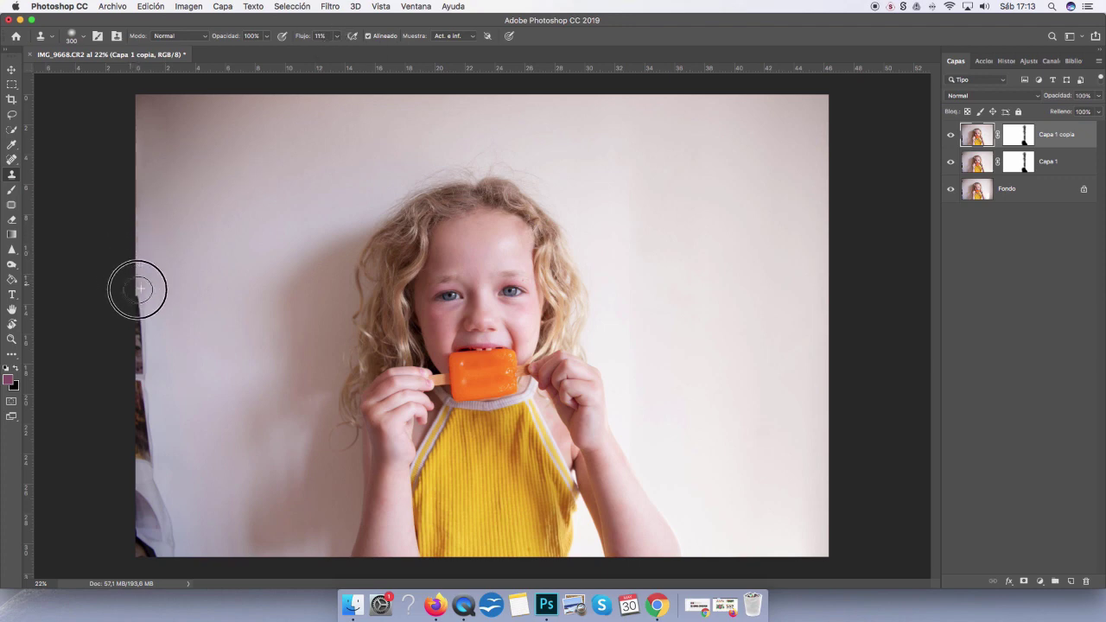
pyautogui.moveTo(138, 289)
pyautogui.mouseDown()
pyautogui.moveTo(147, 289)
pyautogui.moveTo(148, 328)
pyautogui.moveTo(171, 305)
pyautogui.mouseUp()
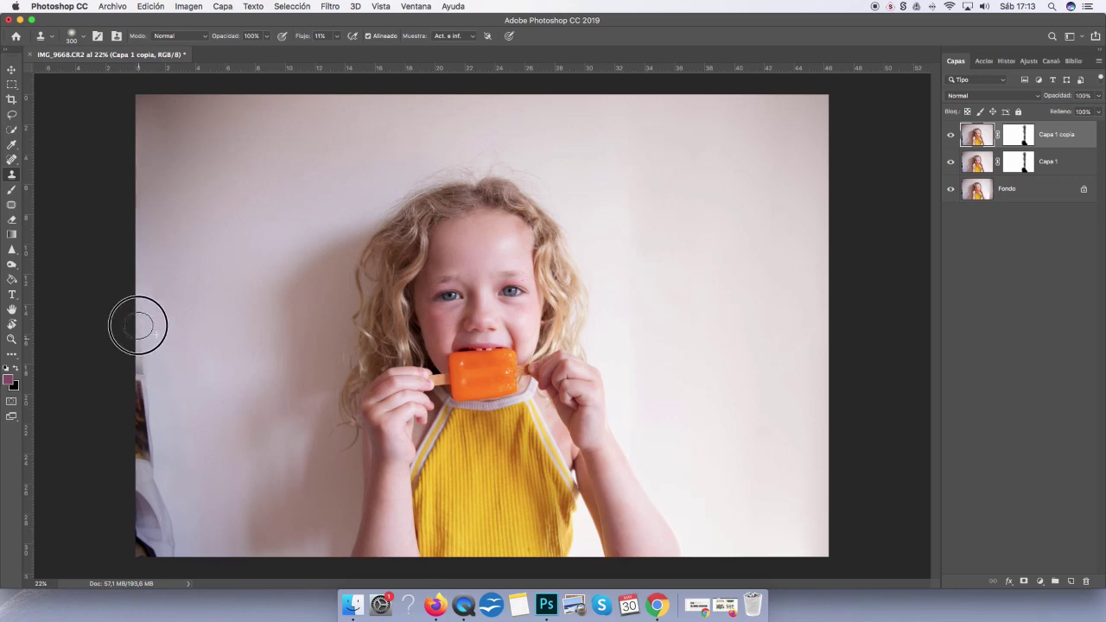
# Step: Clone clean wall over the lower dark left-edge strip and the bottom-left corner smudge
pyautogui.keyDown('alt'); pyautogui.click(171, 305); pyautogui.keyUp('alt')
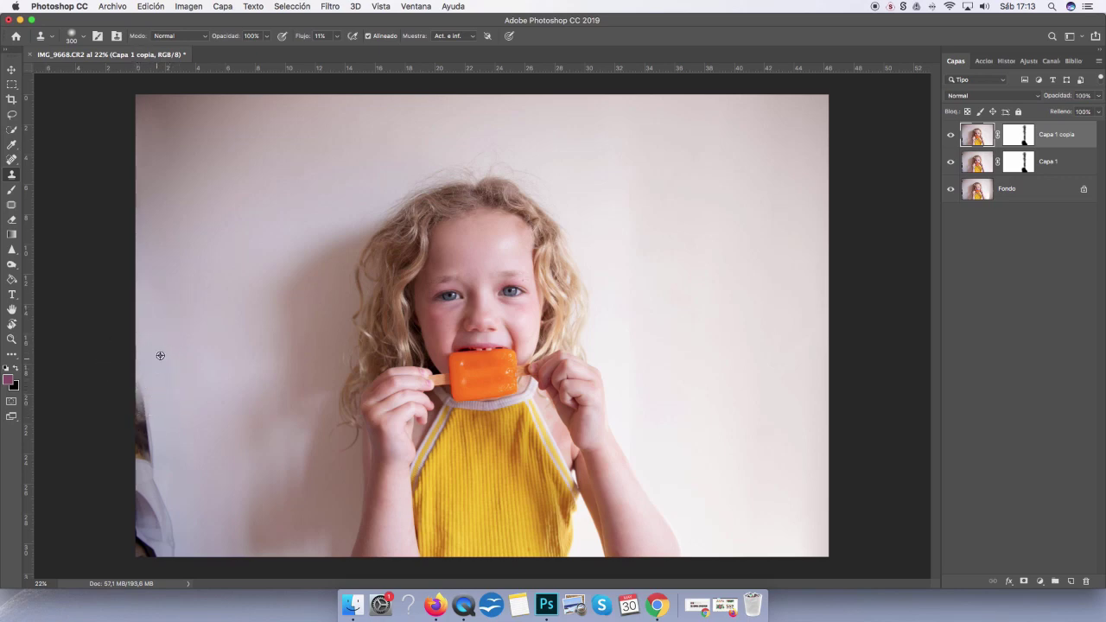
pyautogui.moveTo(153, 354)
pyautogui.mouseDown()
pyautogui.moveTo(141, 387)
pyautogui.moveTo(173, 385)
pyautogui.moveTo(148, 398)
pyautogui.moveTo(147, 481)
pyautogui.moveTo(141, 461)
pyautogui.moveTo(158, 403)
pyautogui.mouseUp()
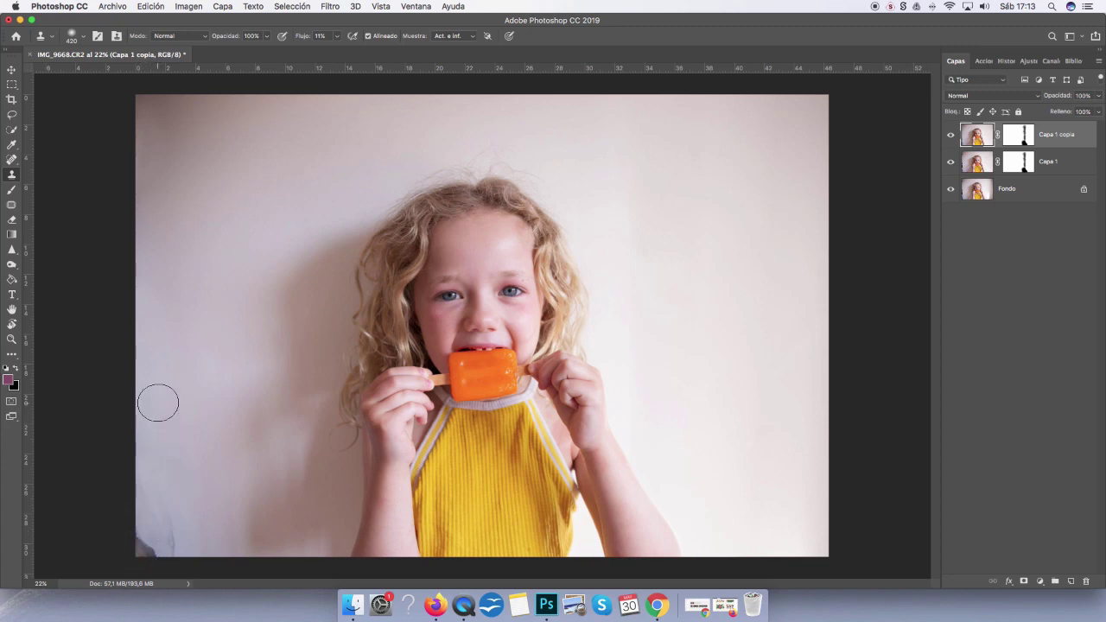
pyautogui.moveTo(154, 551)
pyautogui.mouseDown()
pyautogui.moveTo(148, 538)
pyautogui.moveTo(158, 540)
pyautogui.mouseUp()
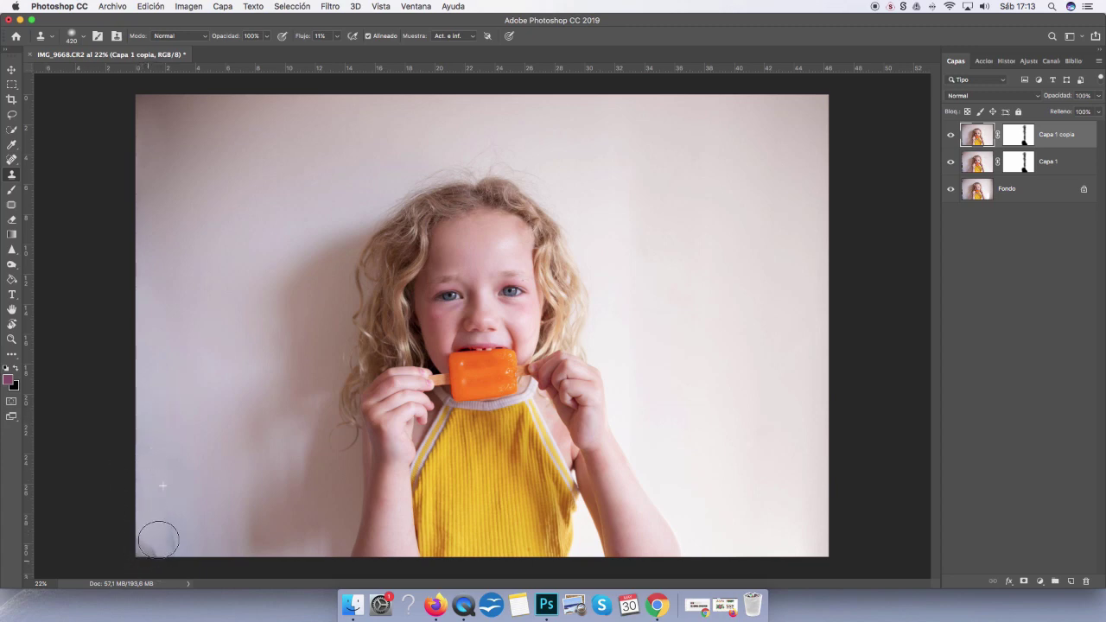
pyautogui.moveTo(160, 481); pyautogui.dragTo(154, 544)
pyautogui.keyDown('alt'); pyautogui.click(154, 434); pyautogui.keyUp('alt')
pyautogui.moveTo(165, 474); pyautogui.dragTo(166, 553)
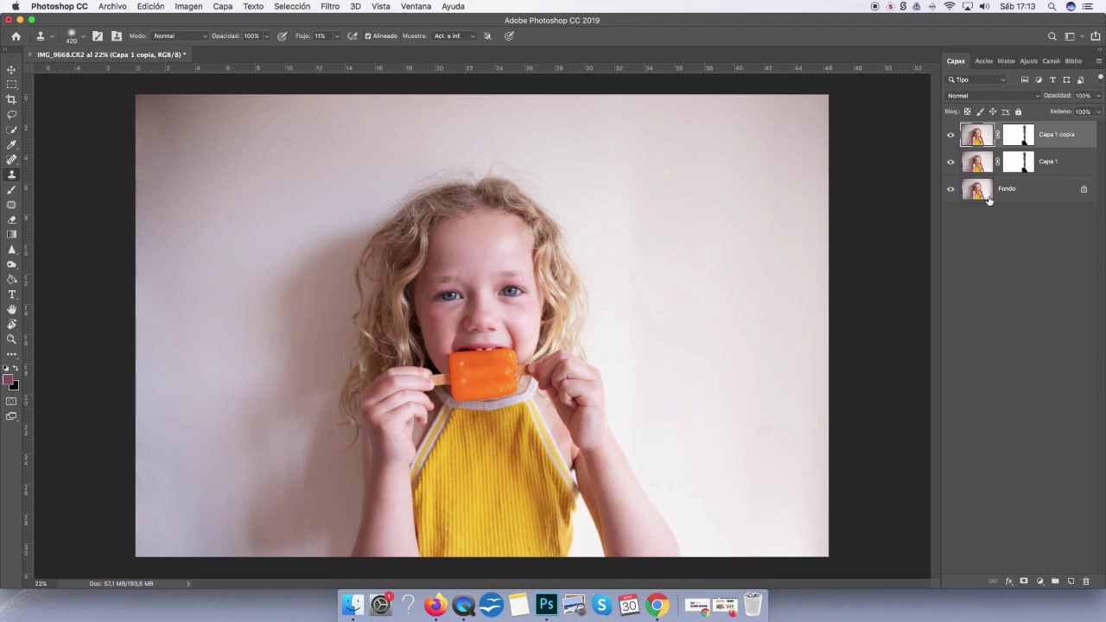
# Step: Duplicate Capa 1 copia as Capa 1 copia 2, set the Brush to 4% flow, and sample the light wall colour
pyautogui.click(1029, 194)
pyautogui.click(992, 145)
pyautogui.hotkey('ctrl', 'j')
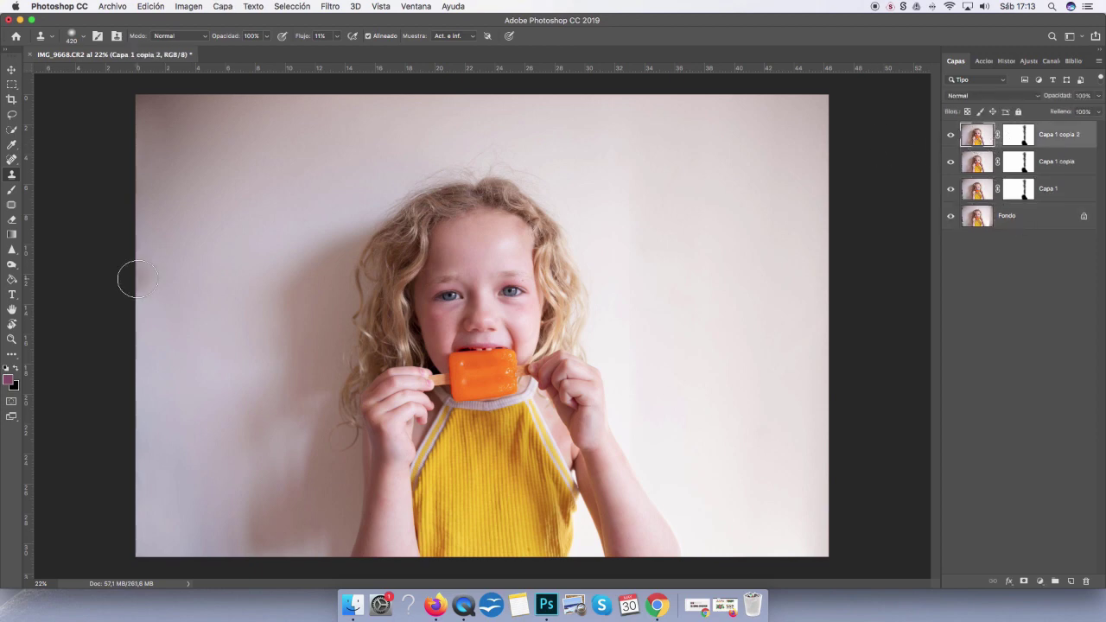
pyautogui.click(11, 189)
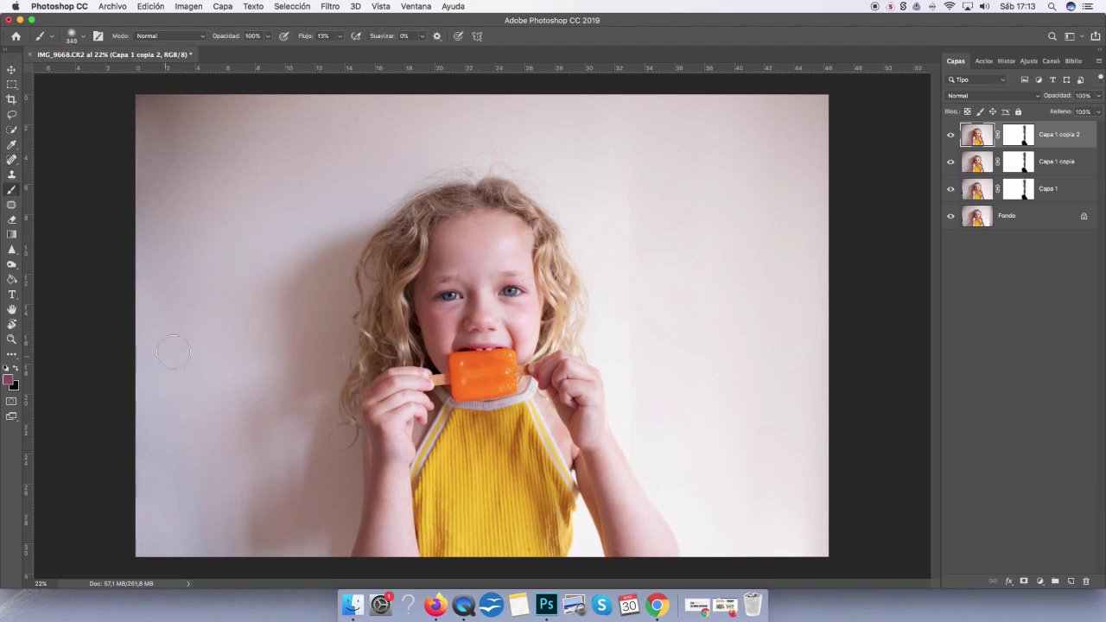
pyautogui.click(340, 36)
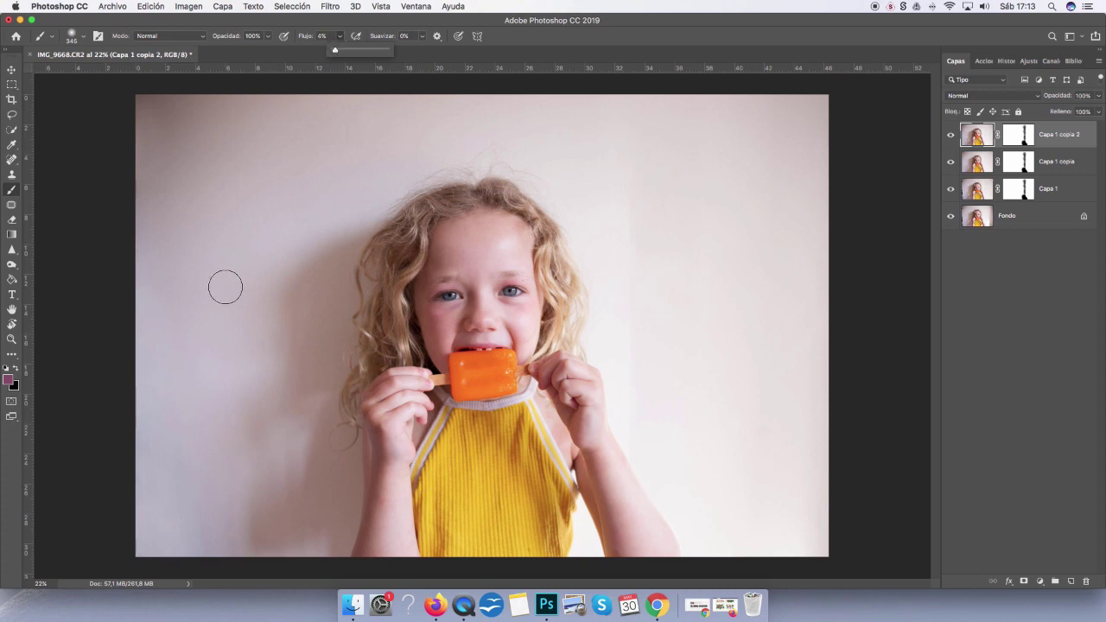
pyautogui.keyDown('alt'); pyautogui.click(311, 222); pyautogui.keyUp('alt')
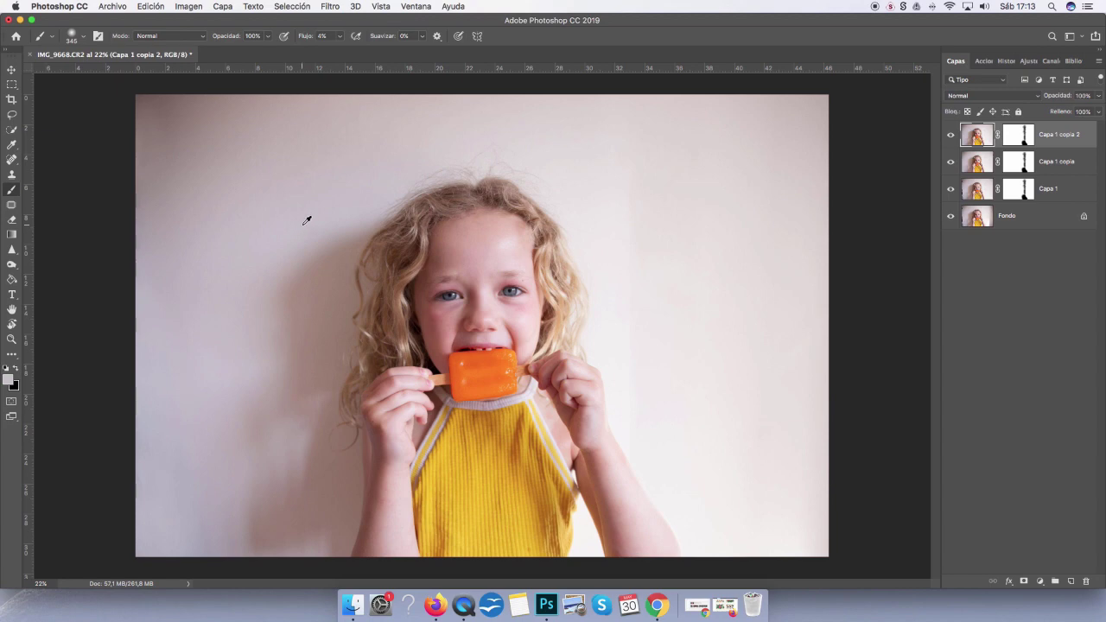
pyautogui.keyDown('alt'); pyautogui.click(302, 225); pyautogui.keyUp('alt')
# Step: With a 485 px brush, dab wall colour over the lower-left, left and upper-left wall
pyautogui.moveTo(298, 248); pyautogui.dragTo(316, 246)
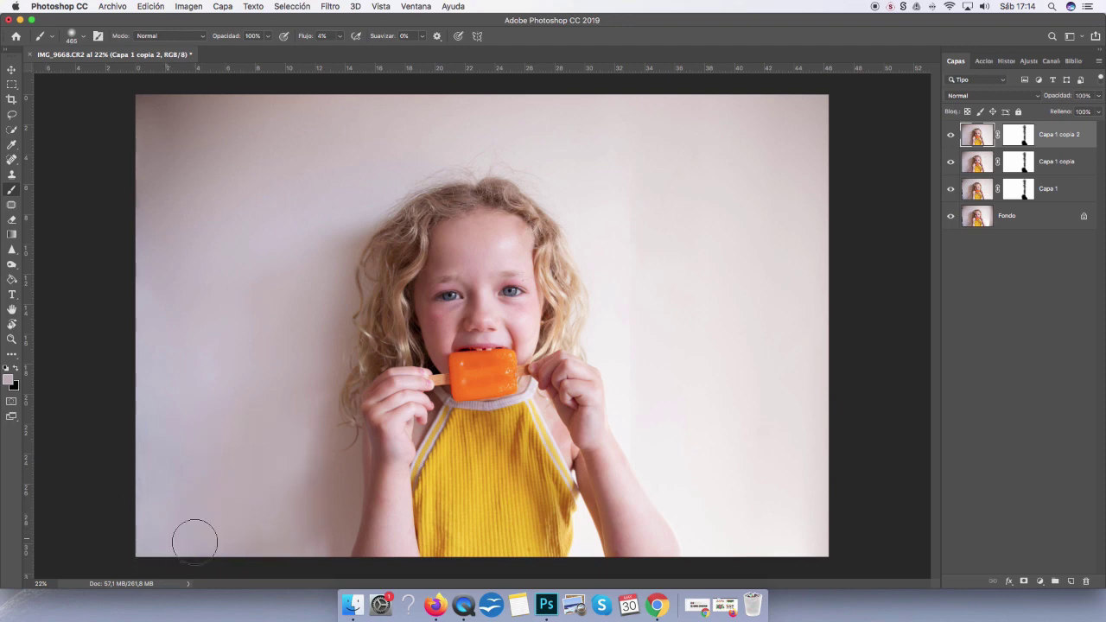
pyautogui.click(276, 481)
pyautogui.click(254, 504)
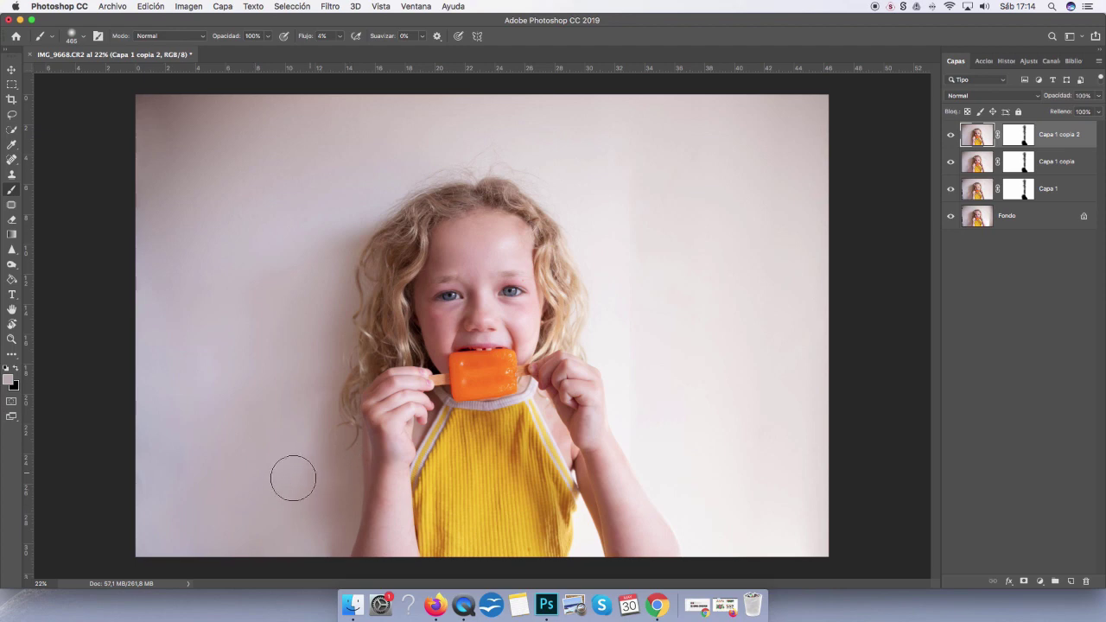
pyautogui.click(293, 425)
pyautogui.click(263, 113)
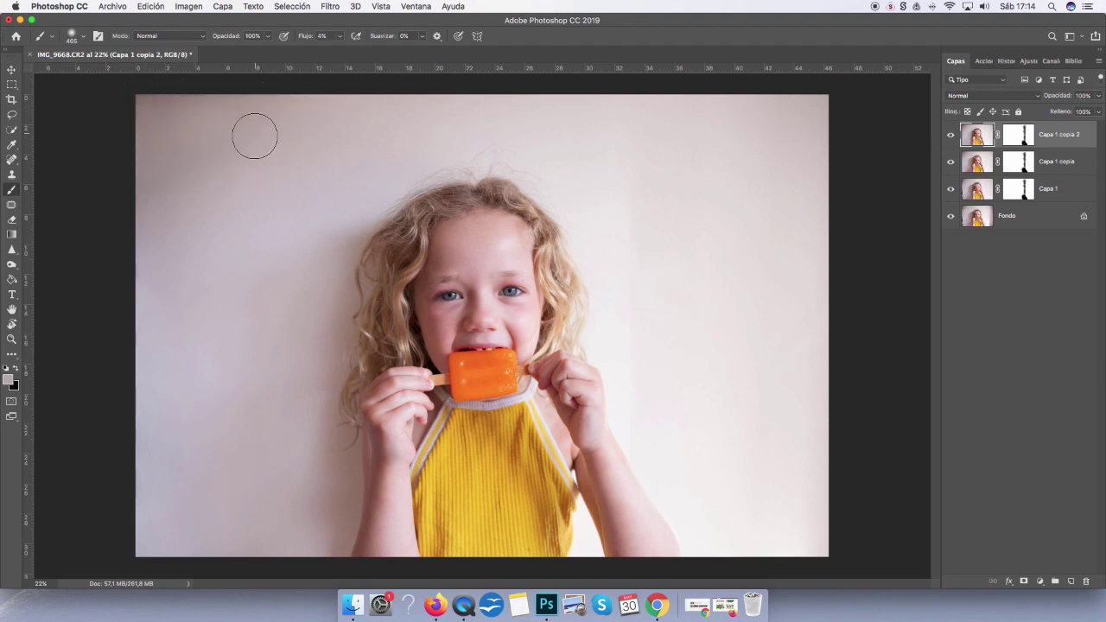
# Step: Sample the light wall colour on the right, resizing the brush from about 1000 to 476 px
pyautogui.moveTo(255, 147); pyautogui.dragTo(311, 145)
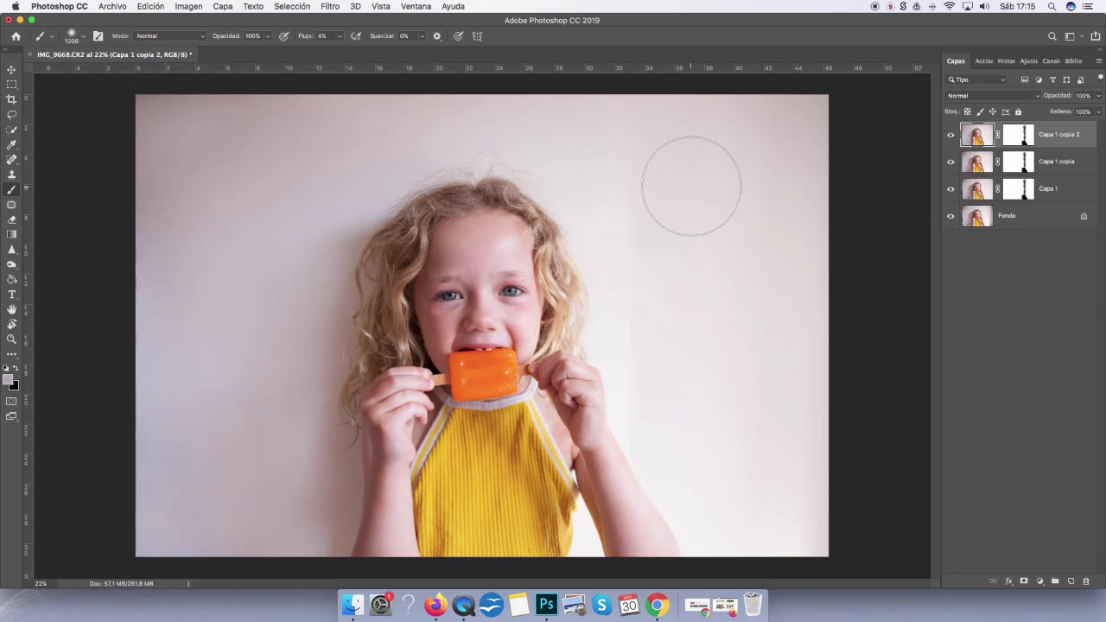
pyautogui.keyDown('alt'); pyautogui.click(610, 148); pyautogui.keyUp('alt')
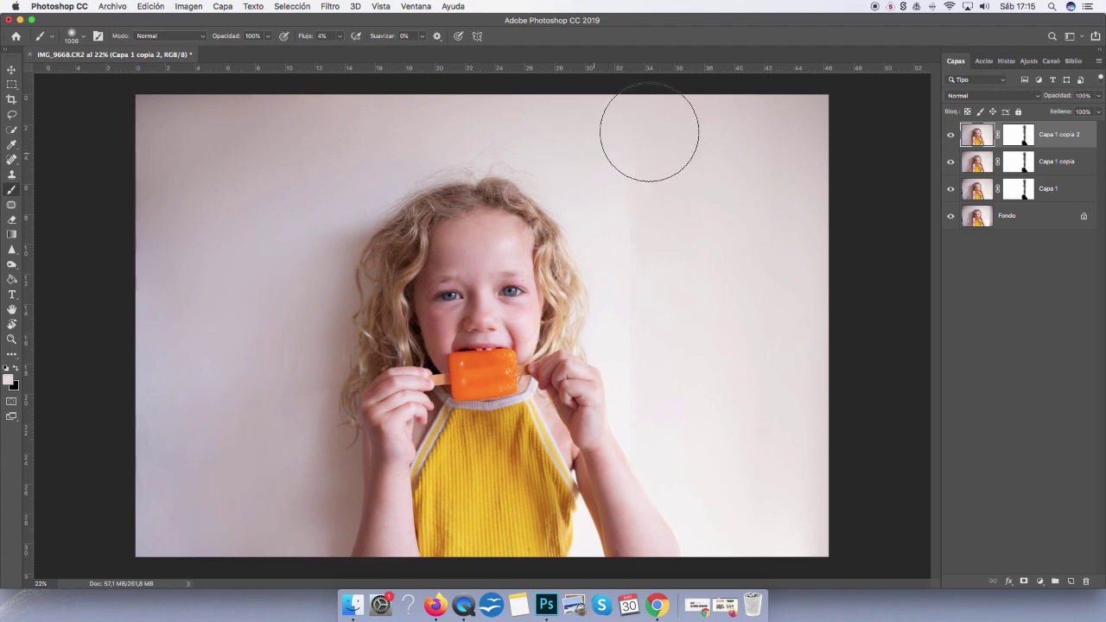
pyautogui.moveTo(698, 242); pyautogui.dragTo(624, 216)
# Step: Flatten the image into Fondo and duplicate it as Capa 1
pyautogui.click(1013, 227)
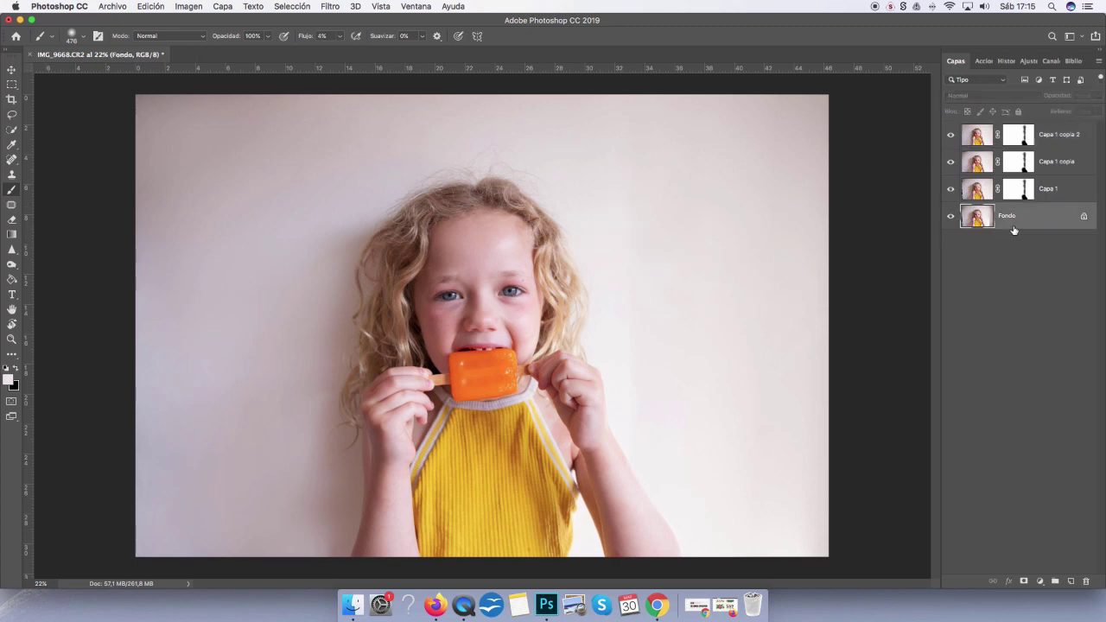
pyautogui.rightClick(1028, 228)
pyautogui.click(997, 336)
pyautogui.hotkey('ctrl', 'j')
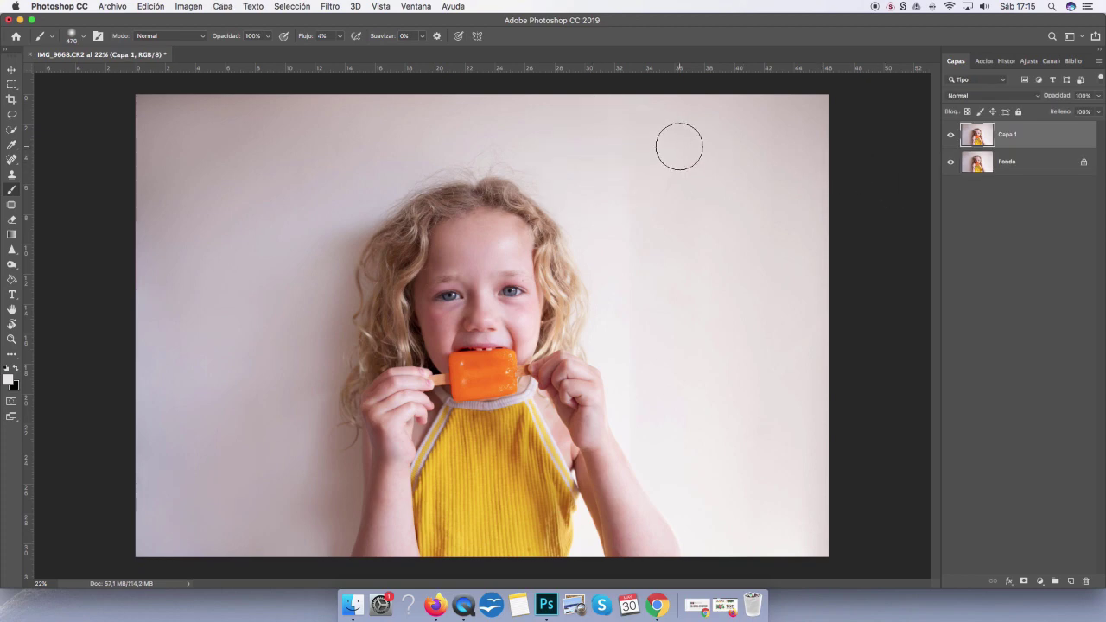
# Step: Sample the wall right of the girl and paint it evenly at 6% flow with a 527 px brush
pyautogui.keyDown('alt'); pyautogui.click(616, 158); pyautogui.keyUp('alt')
pyautogui.keyDown('alt'); pyautogui.click(635, 276); pyautogui.keyUp('alt')
pyautogui.keyDown('alt'); pyautogui.click(612, 216); pyautogui.keyUp('alt')
pyautogui.press('super+plus')
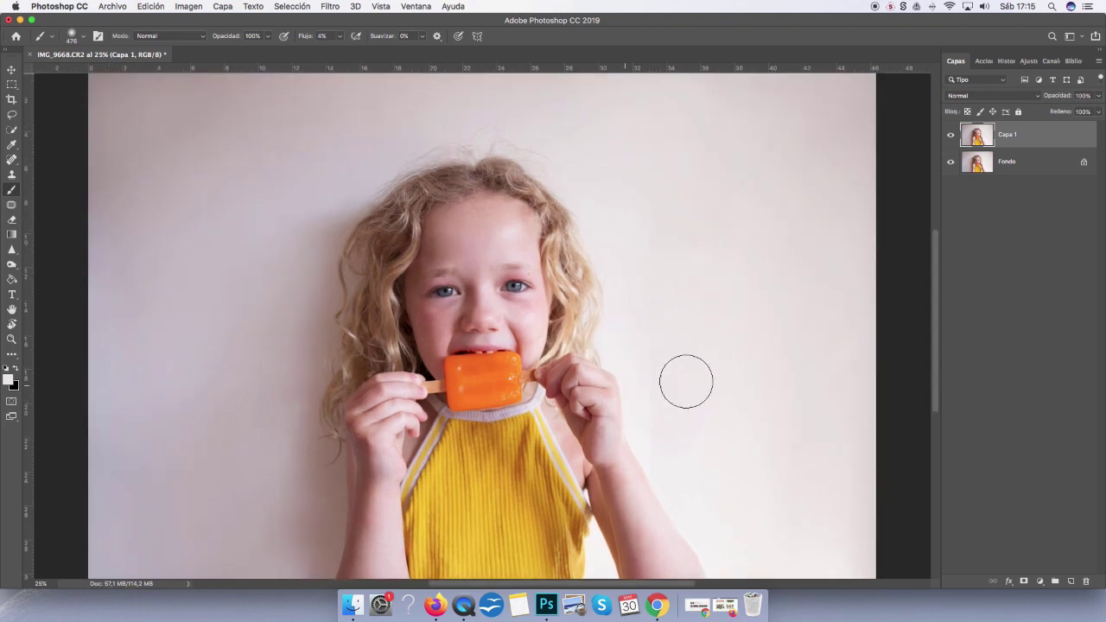
pyautogui.keyDown('alt'); pyautogui.click(674, 360); pyautogui.keyUp('alt')
pyautogui.click(340, 38)
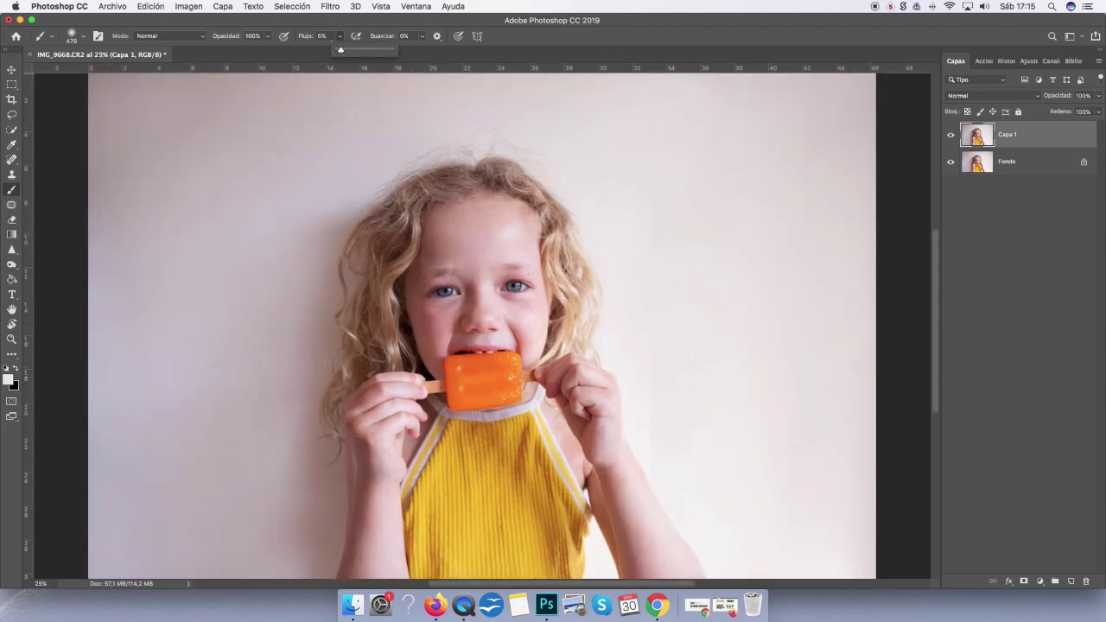
pyautogui.moveTo(731, 385); pyautogui.dragTo(709, 385)
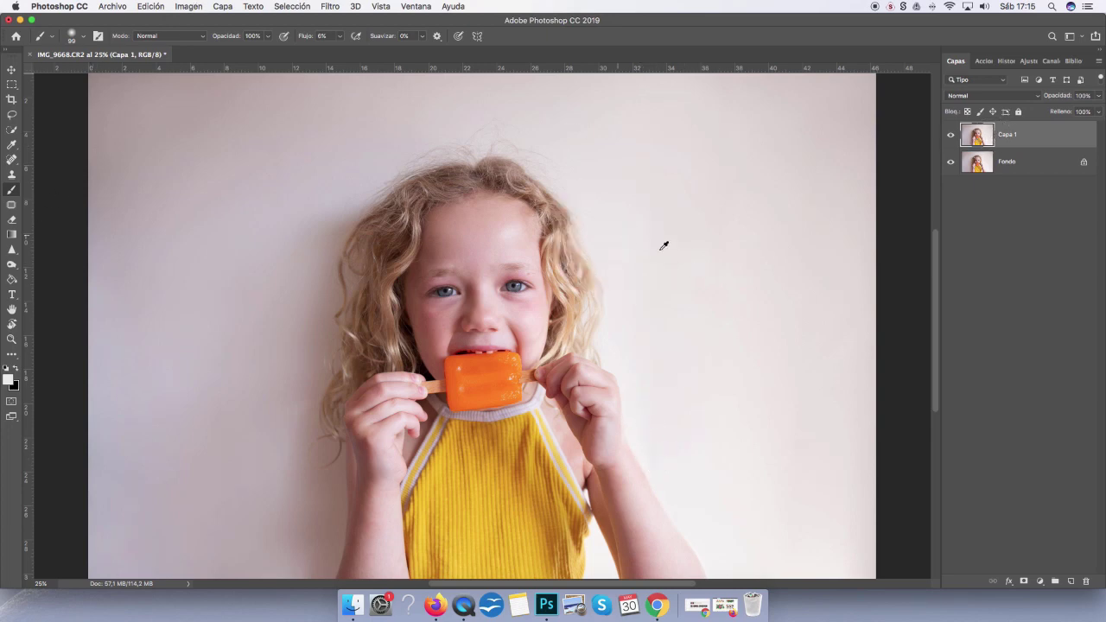
pyautogui.moveTo(663, 246); pyautogui.dragTo(698, 274)
pyautogui.press('super+minus')
pyautogui.press('super+minus')
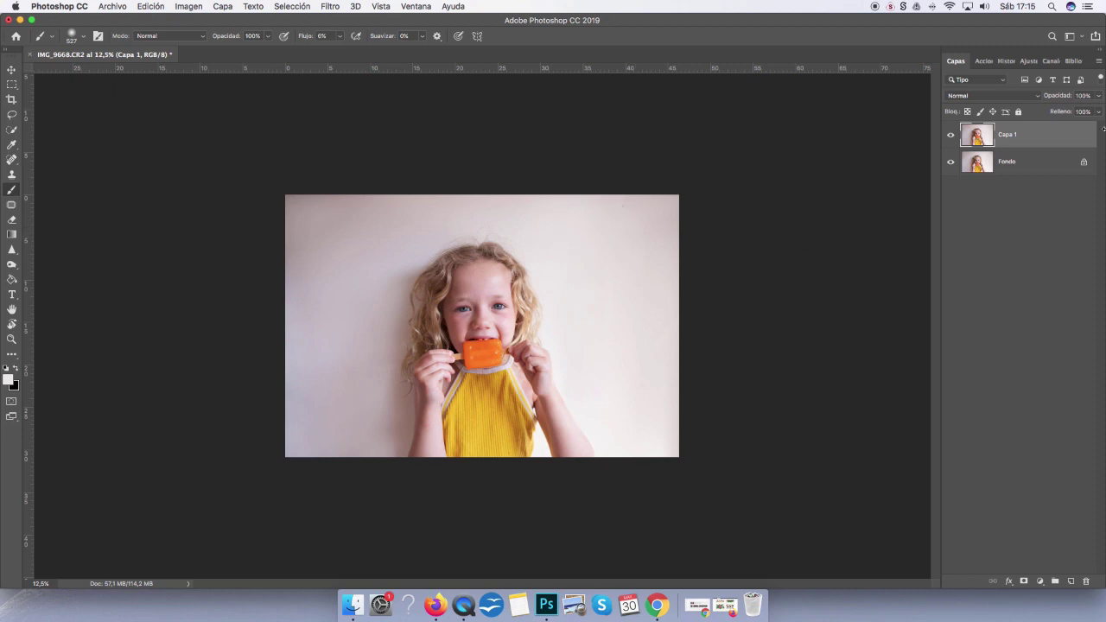
# Step: In Historia, alternate between the IMG_9668.CR2 original and Instantánea 1, ending on the edited version
pyautogui.click(1002, 62)
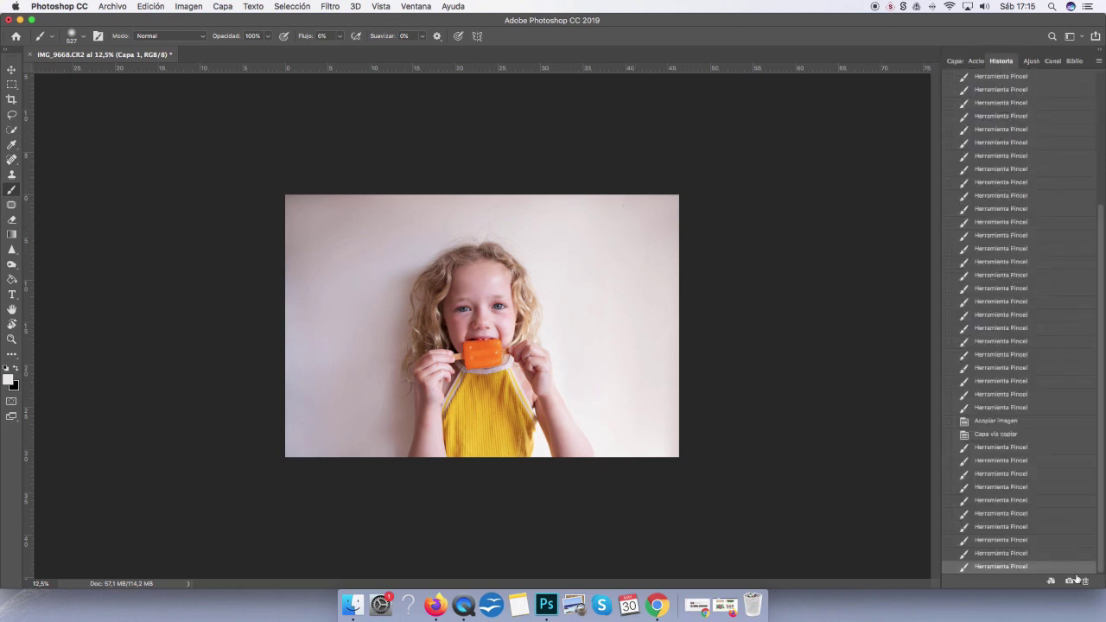
pyautogui.moveTo(1100, 515); pyautogui.dragTo(1102, 87)
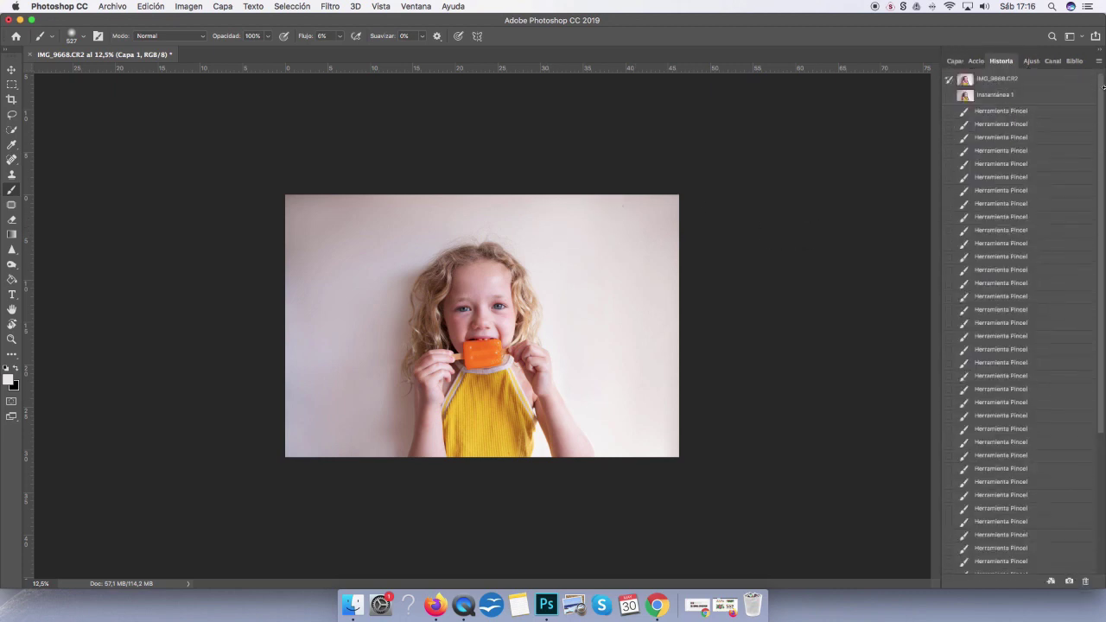
pyautogui.click(1007, 80)
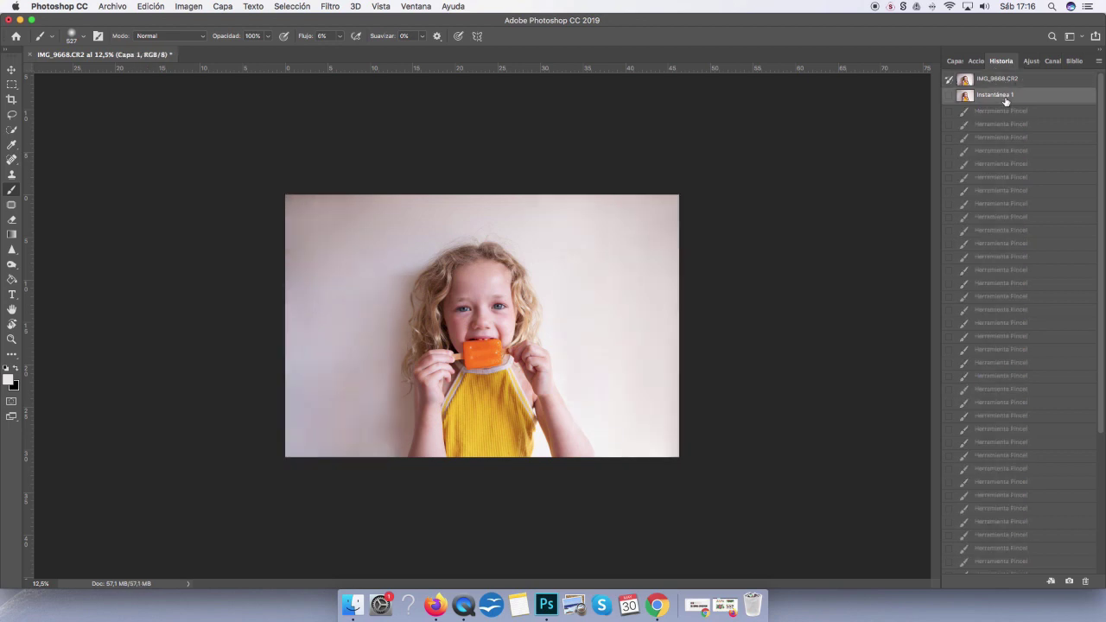
pyautogui.press('super+plus')
pyautogui.click(995, 97)
pyautogui.click(997, 80)
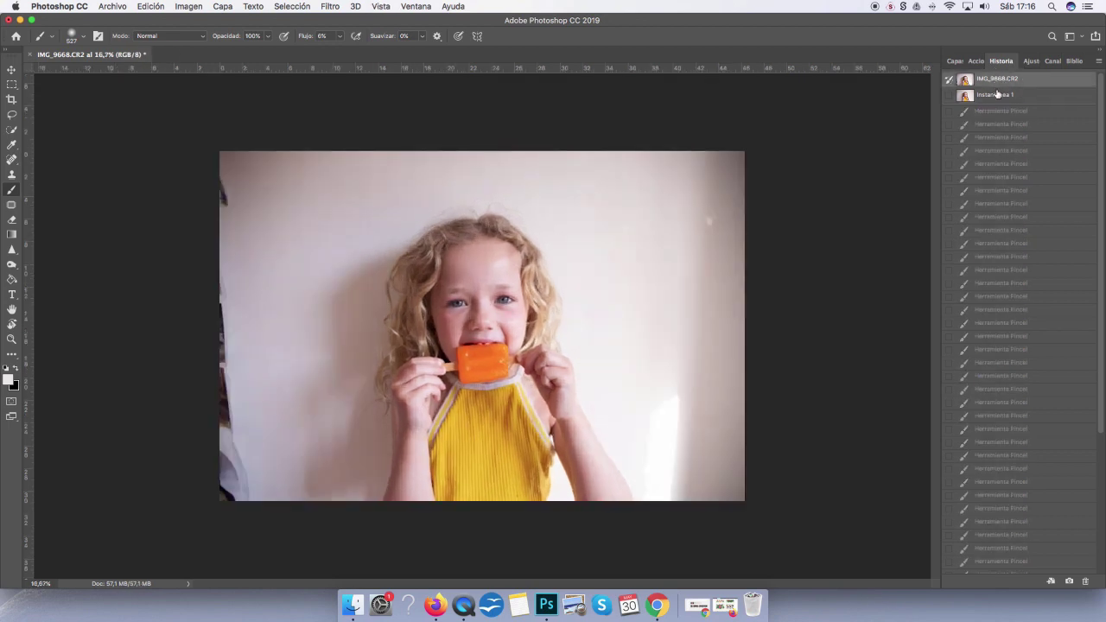
pyautogui.click(997, 97)
pyautogui.press('super+plus')
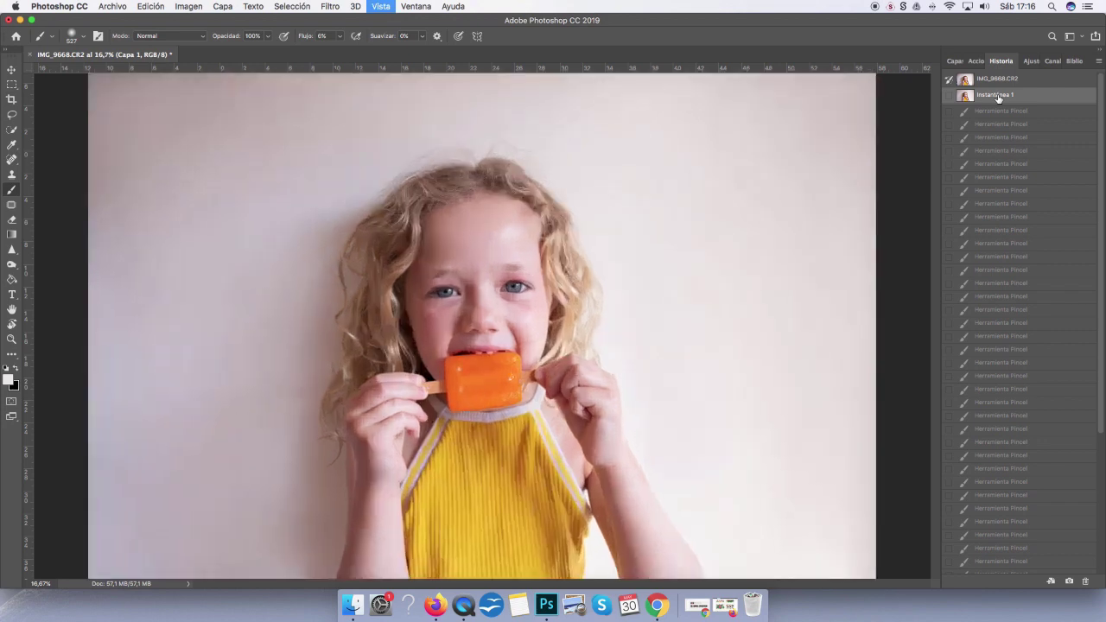
pyautogui.click(1013, 81)
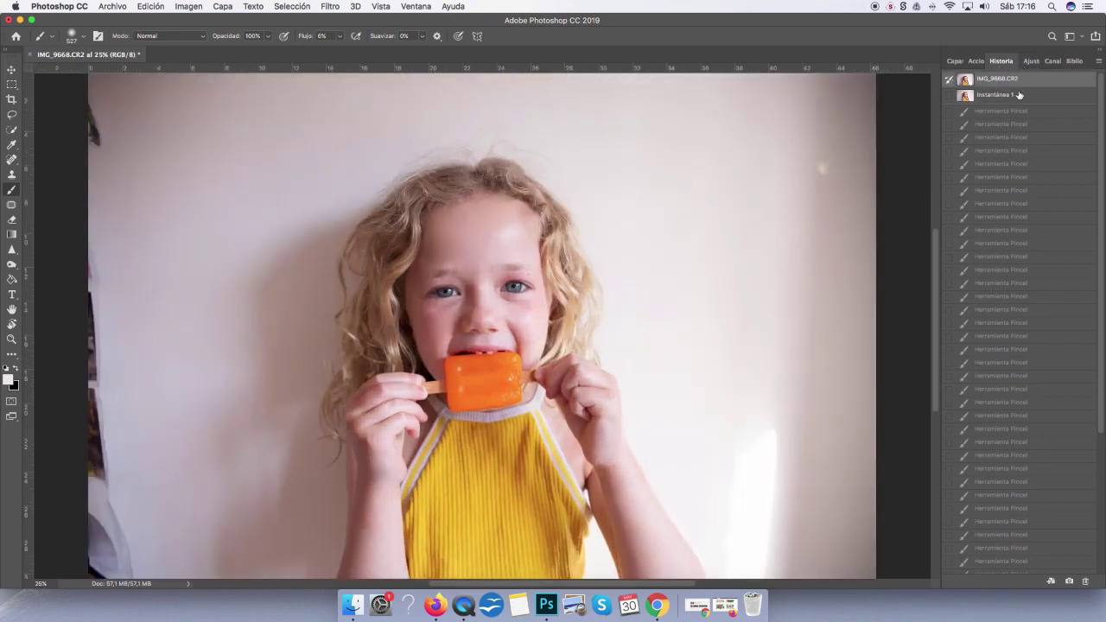
pyautogui.click(1016, 95)
pyautogui.press('super+minus')
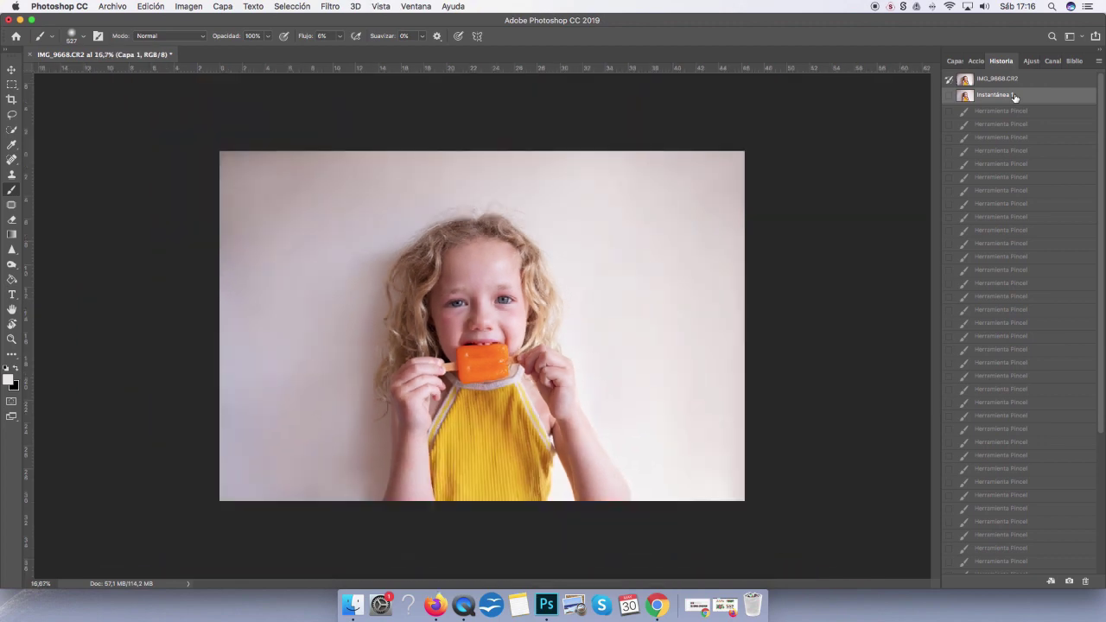